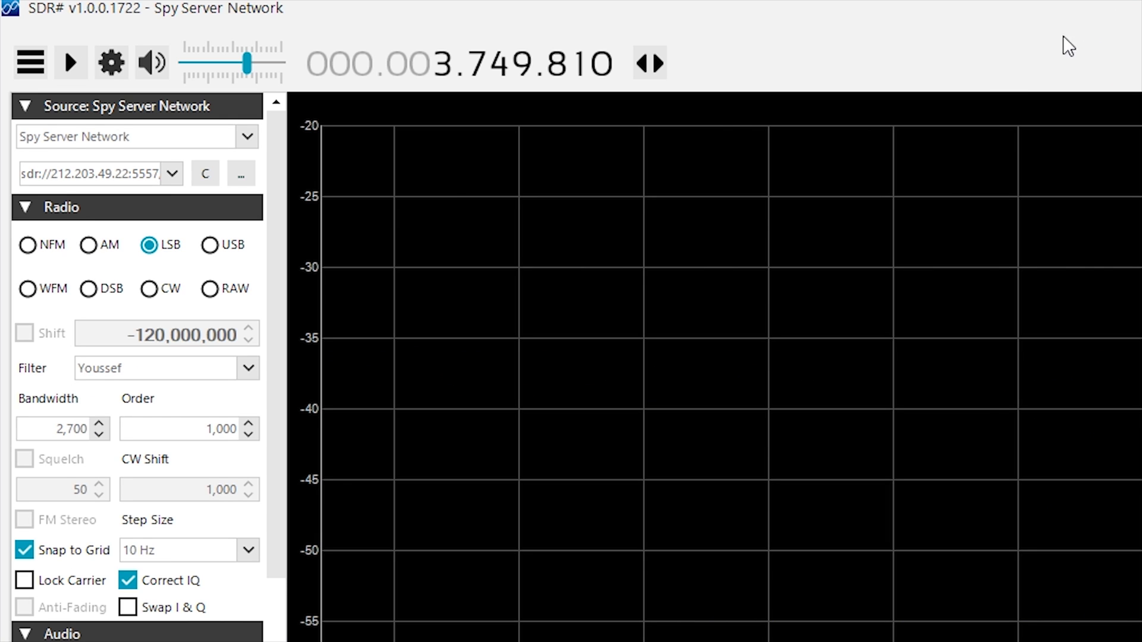
- Select AIRSPY as the signal source with the connected device's serial
{"action": "left_click", "coordinate": [247, 137]}
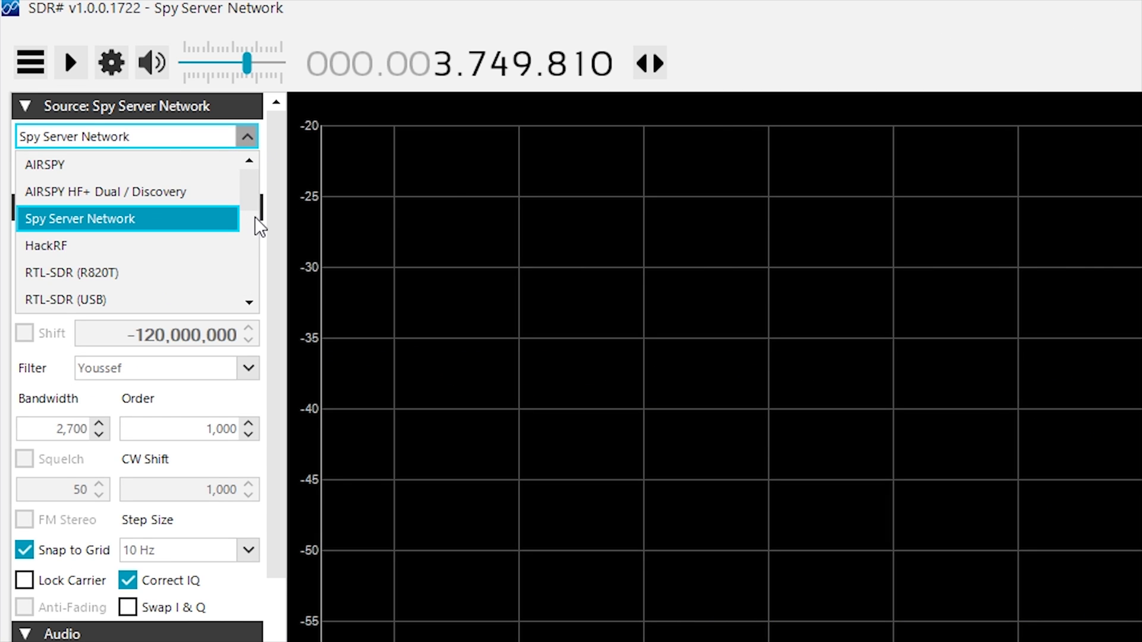
{"action": "left_click", "coordinate": [137, 168]}
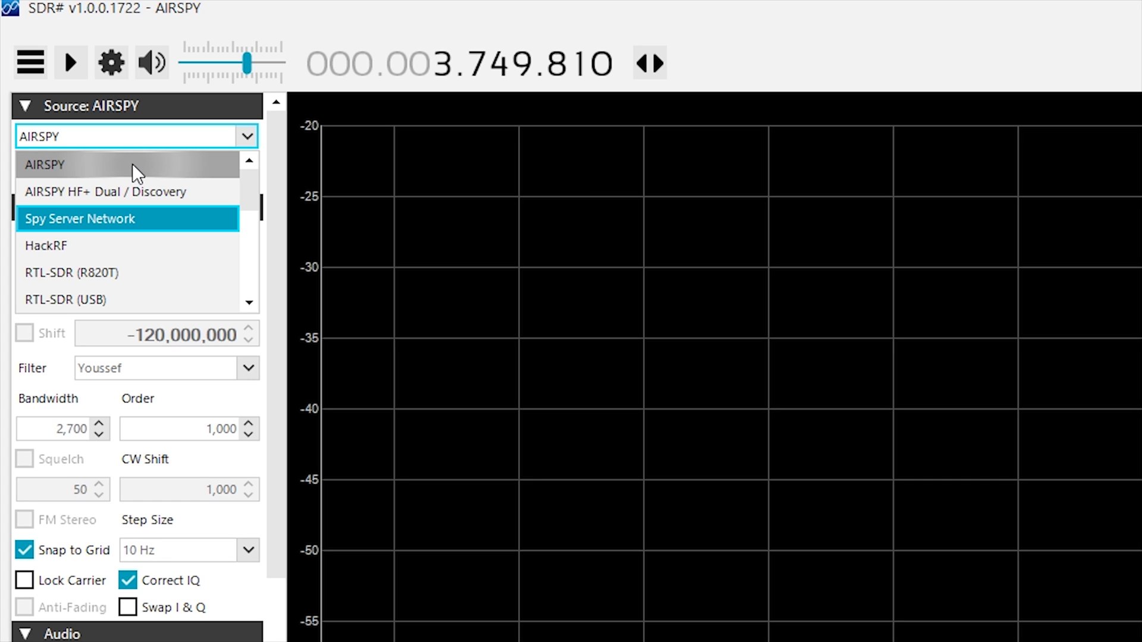
{"action": "left_click", "coordinate": [247, 175]}
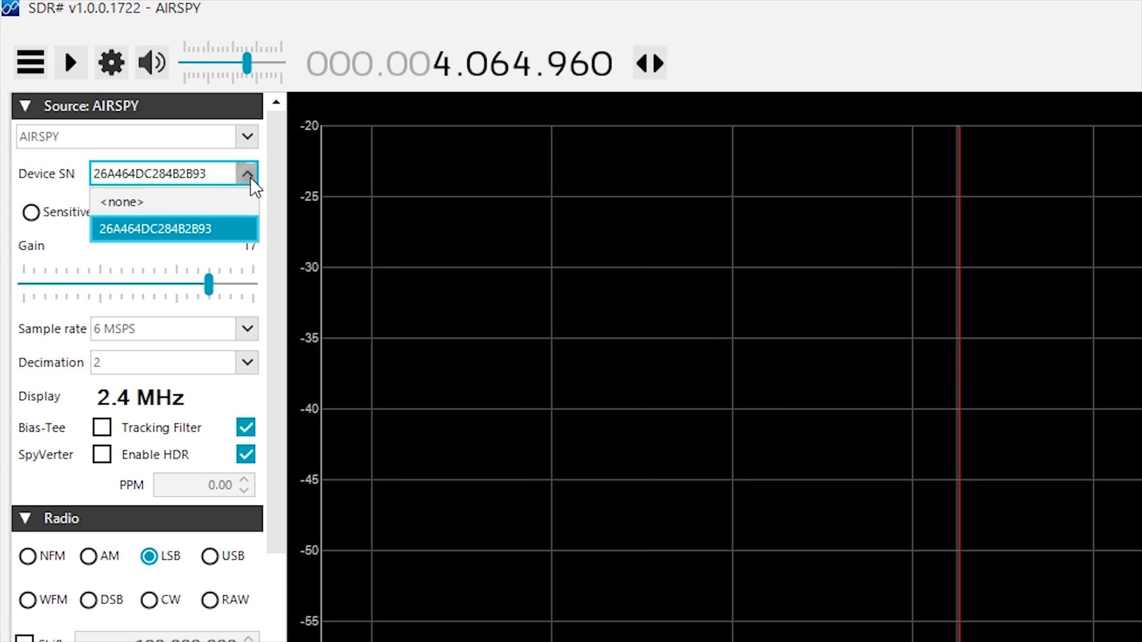
{"action": "left_click", "coordinate": [157, 235]}
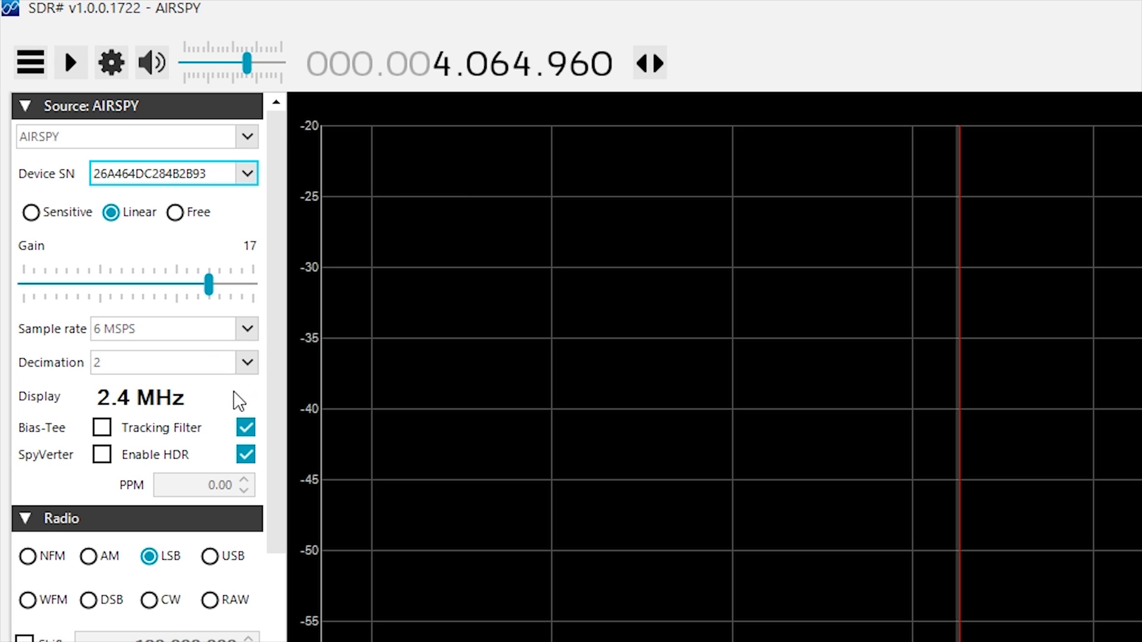
- Start receiving from the Airspy with SpyVerter mode and Bias-Tee power enabled
{"action": "scroll", "coordinate": [275, 384], "scroll_direction": "down", "scroll_amount": 1}
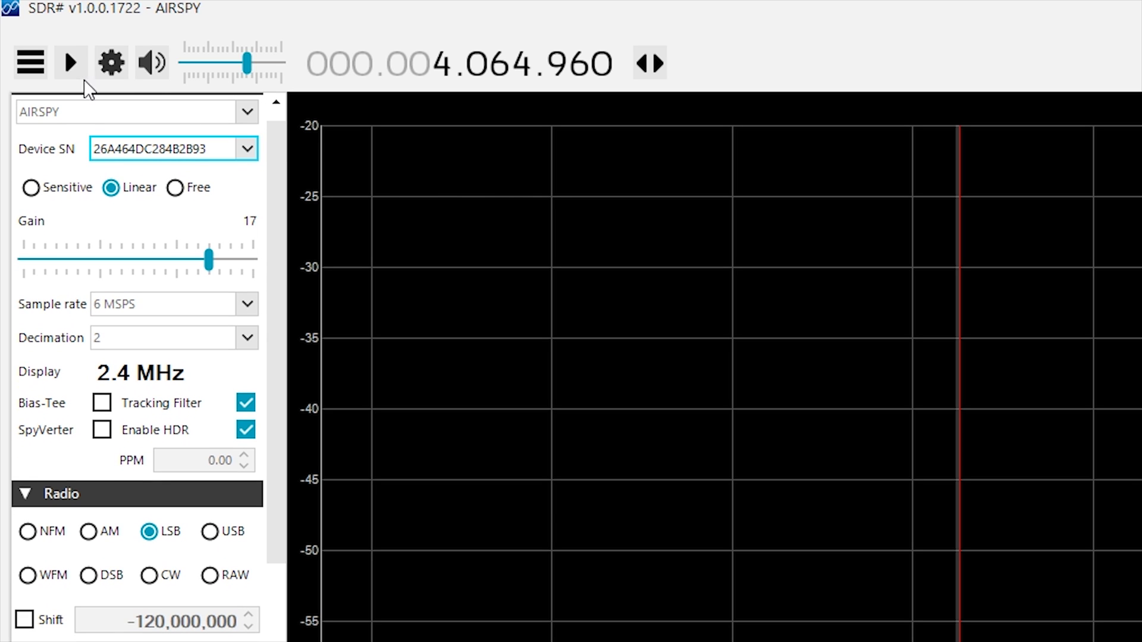
{"action": "left_click", "coordinate": [70, 62]}
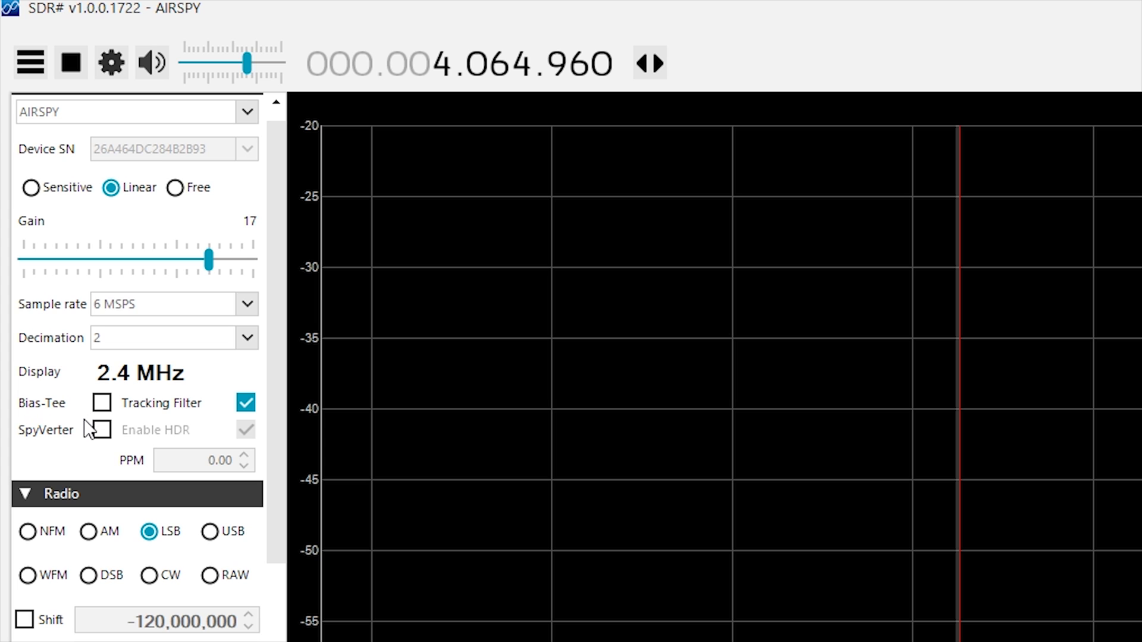
{"action": "left_click", "coordinate": [105, 433]}
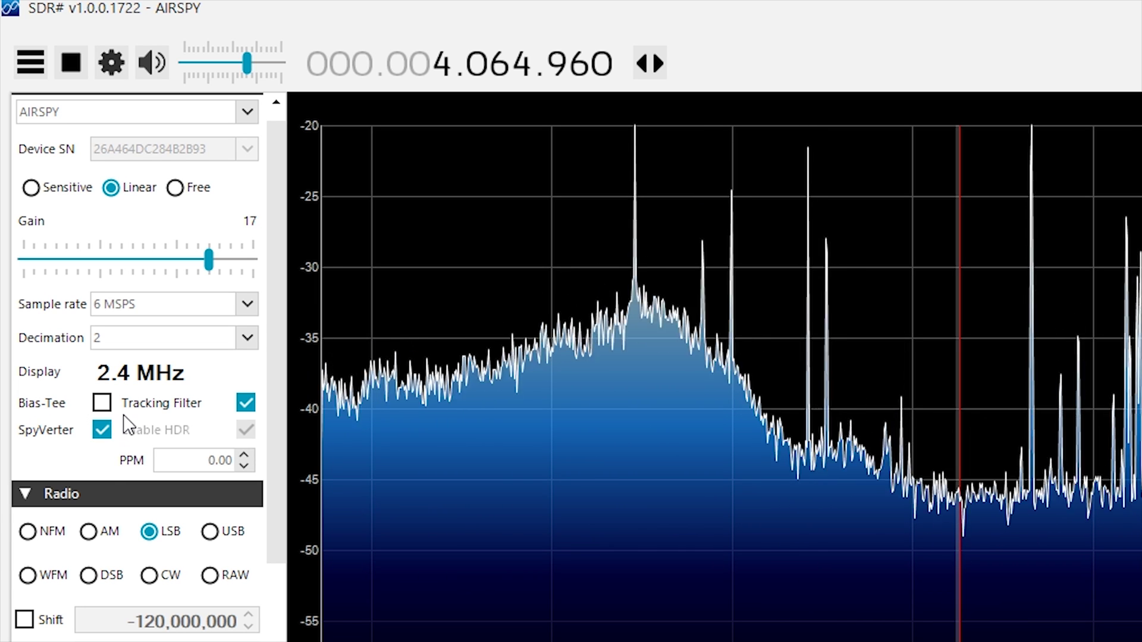
{"action": "left_click", "coordinate": [103, 404]}
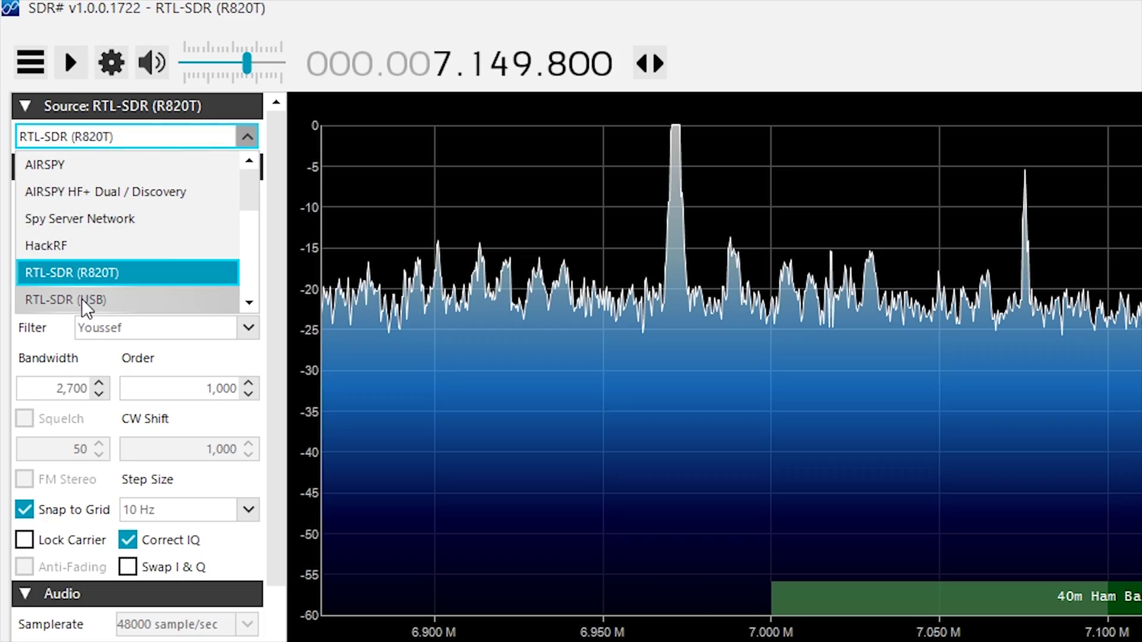
- Switch to RTL-SDR (USB), start receiving, and apply the −120,000,000 shift
{"action": "left_click", "coordinate": [82, 301]}
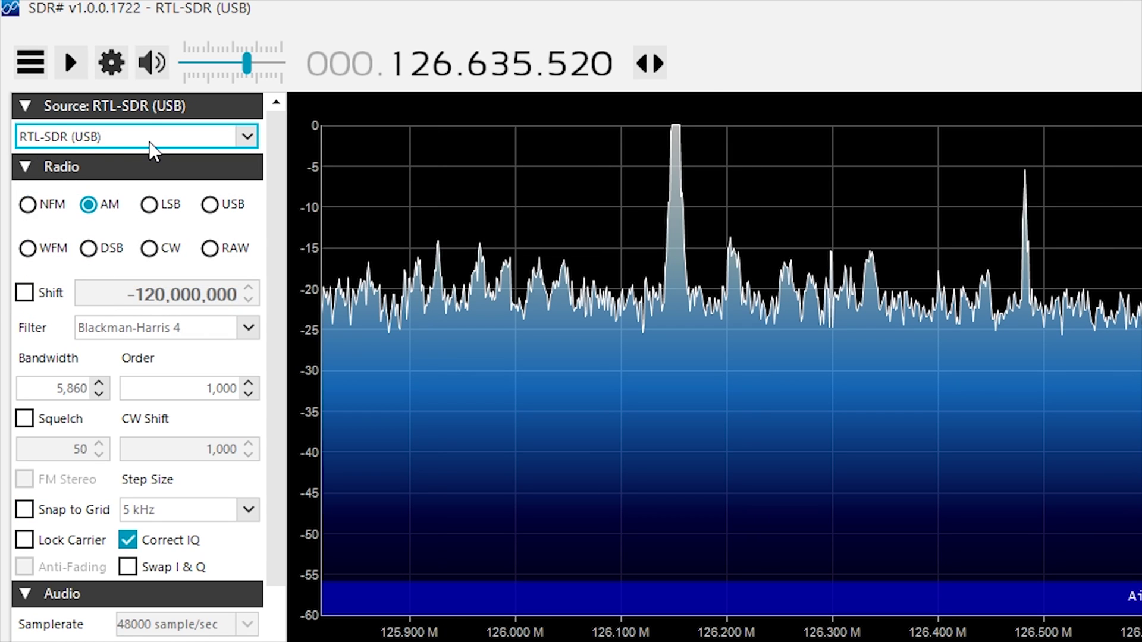
{"action": "left_click", "coordinate": [67, 60]}
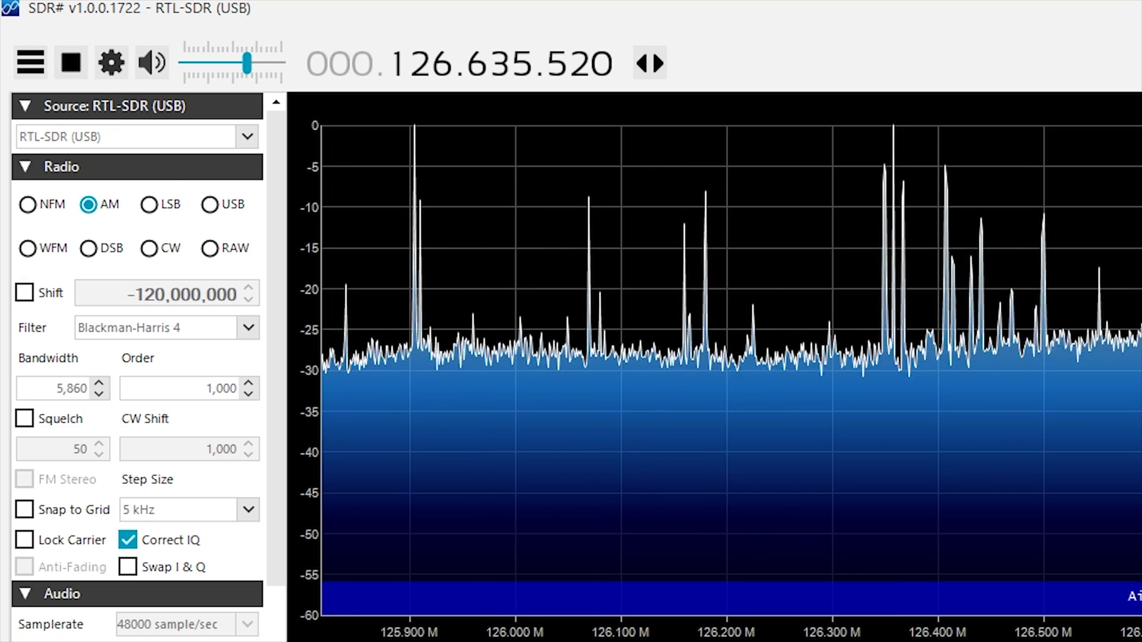
{"action": "left_click", "coordinate": [34, 300]}
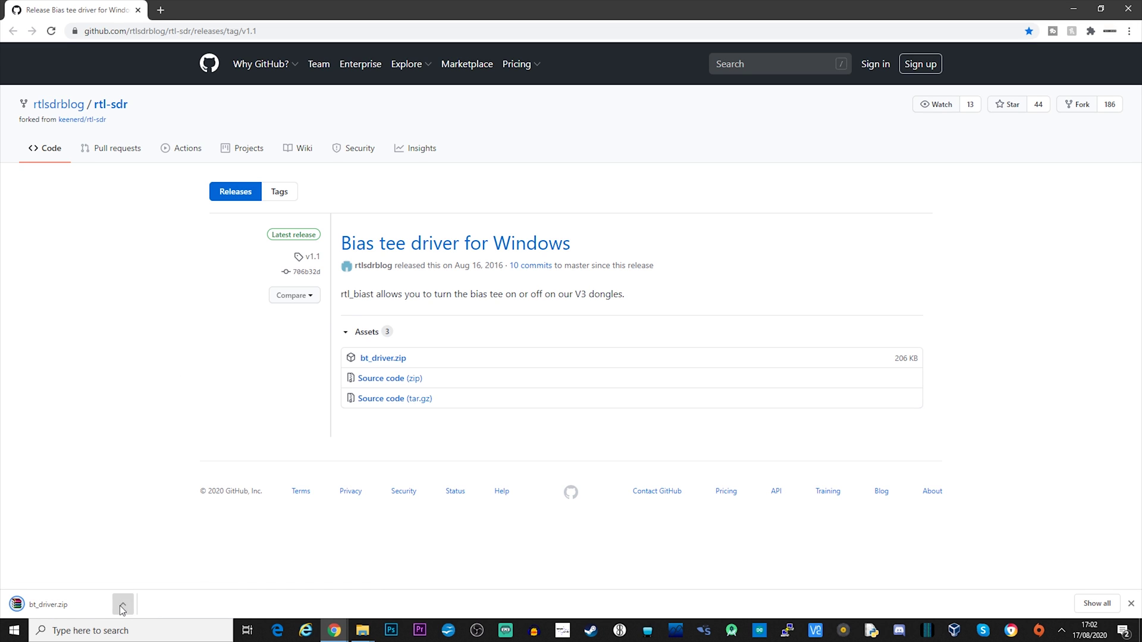
- Show the downloaded bt_driver.zip in its Downloads folder
{"action": "left_click", "coordinate": [154, 568]}
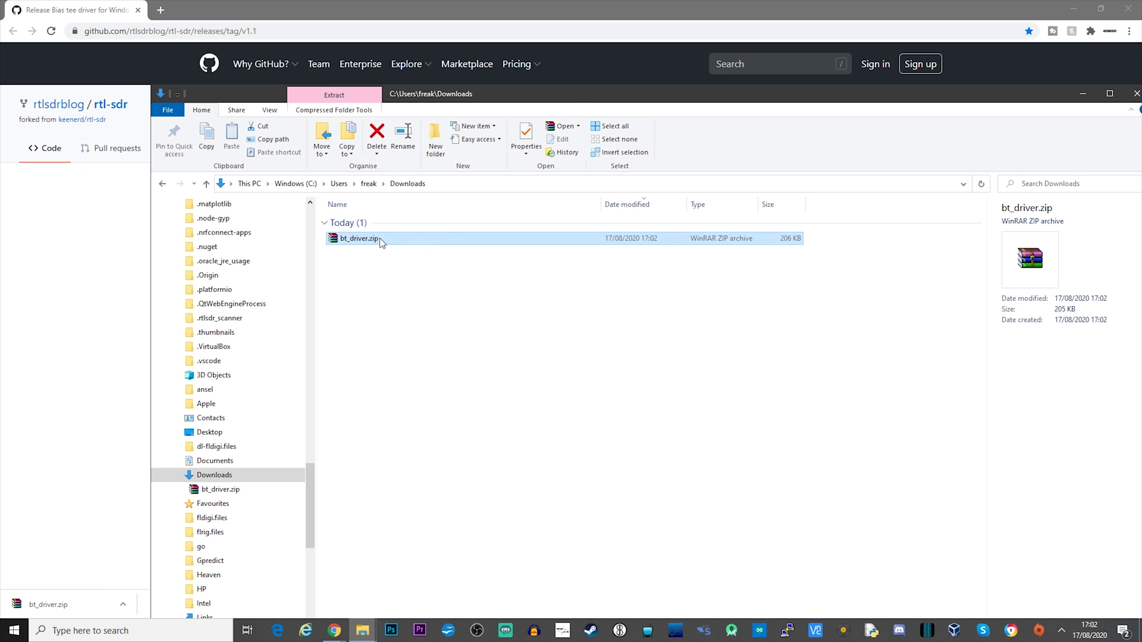
- Extract bt_driver.zip into a bt_driver folder and open it
{"action": "right_click", "coordinate": [377, 239]}
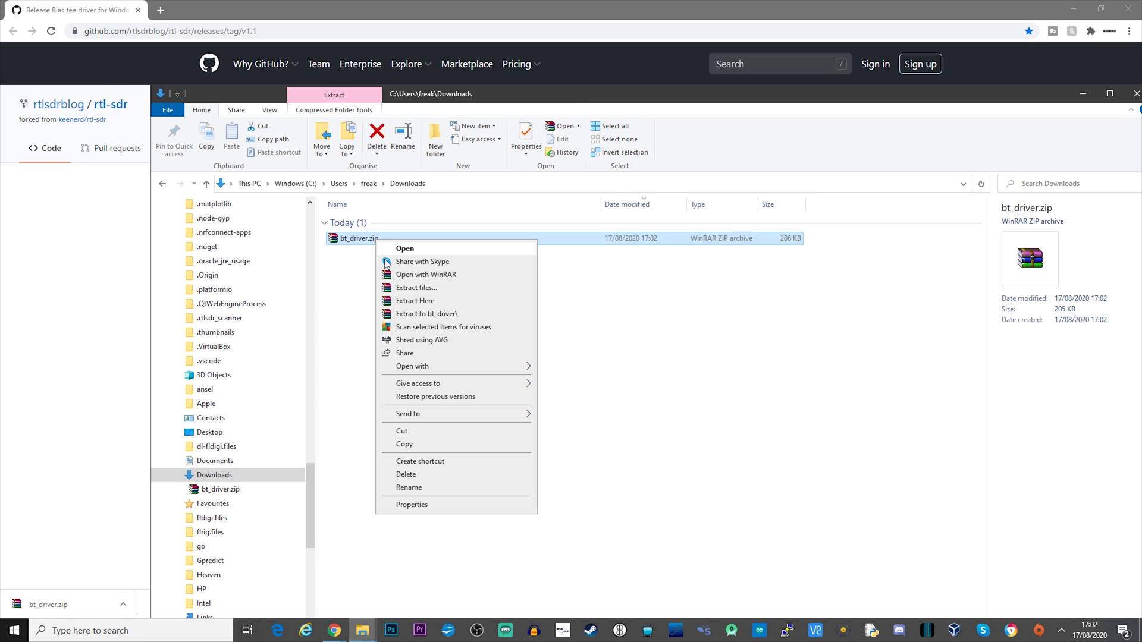
{"action": "left_click", "coordinate": [410, 314]}
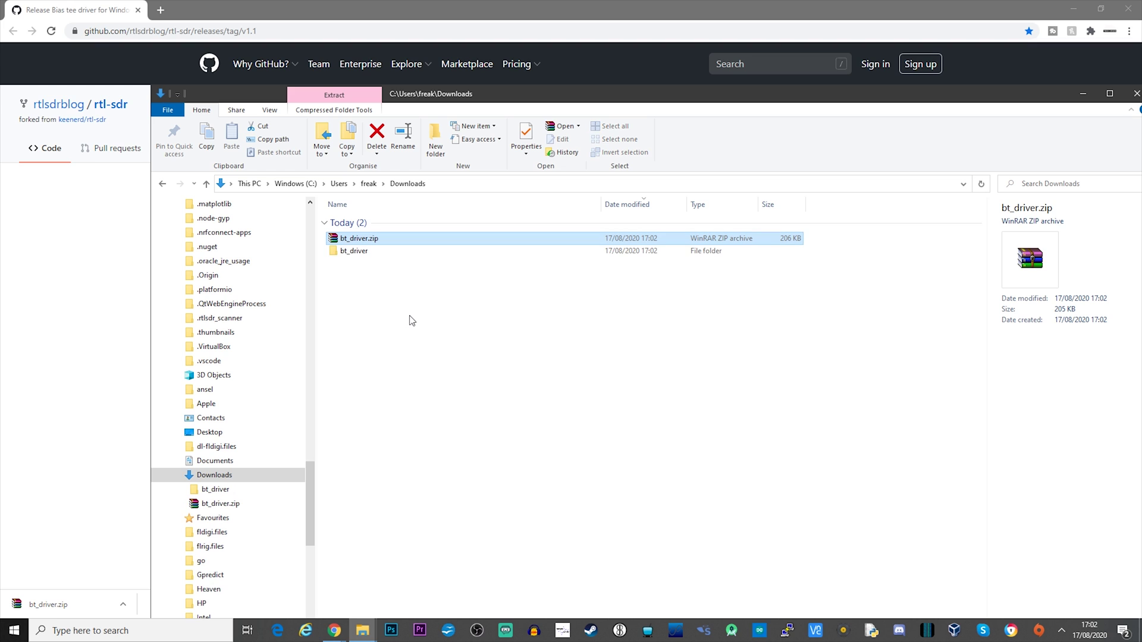
{"action": "double_click", "coordinate": [357, 251]}
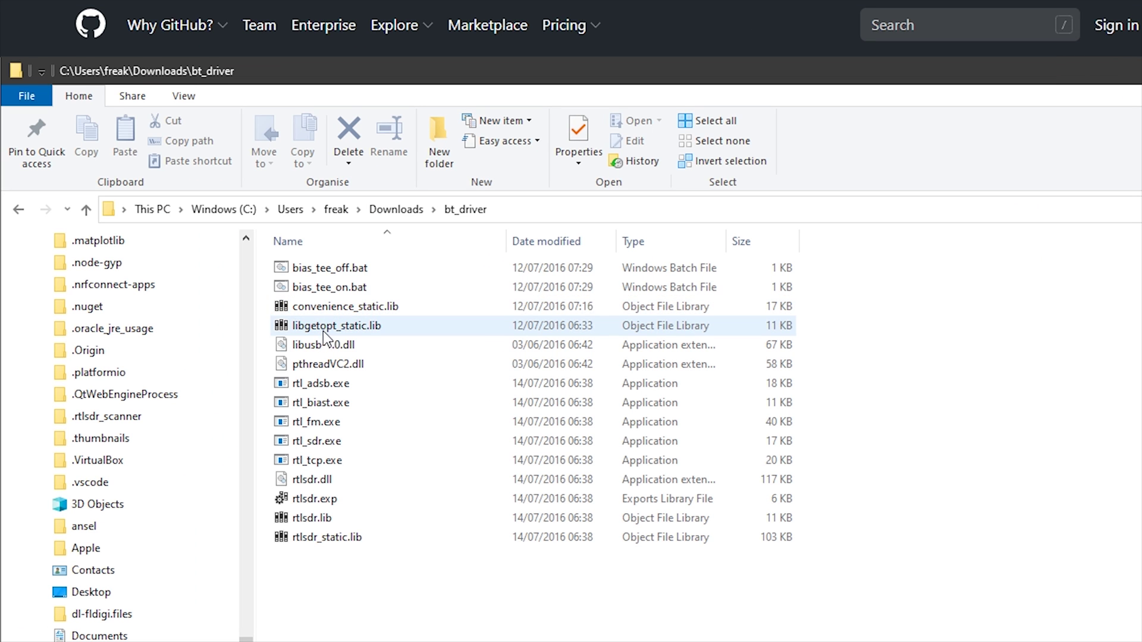
- Run bias_tee_on.bat to power the bias tee
{"action": "left_click", "coordinate": [364, 268]}
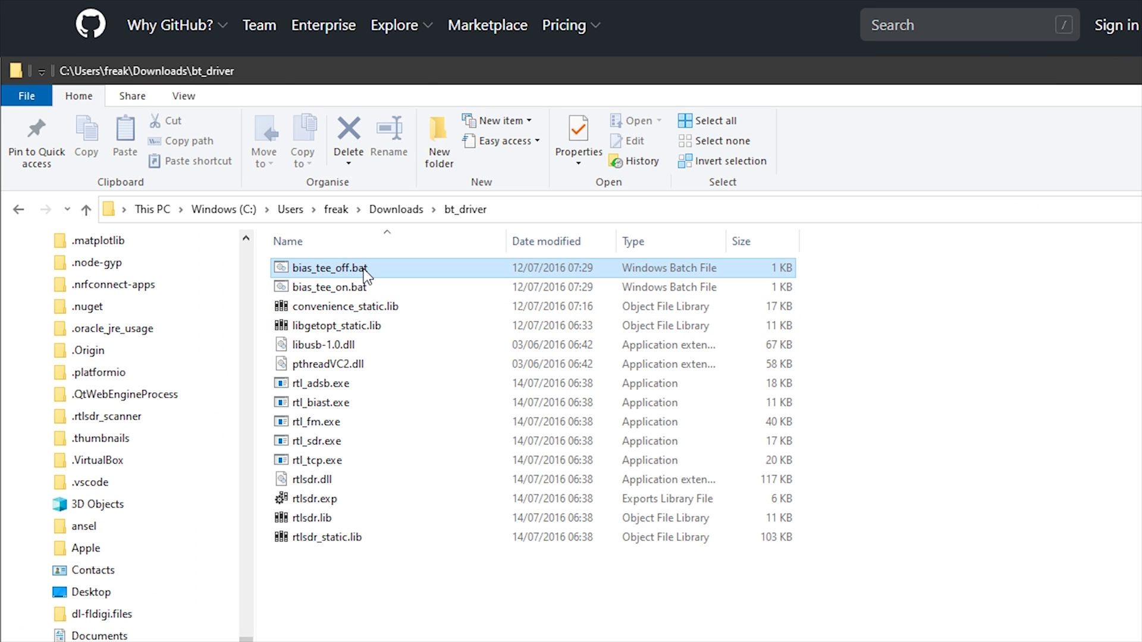
{"action": "left_click", "coordinate": [359, 287]}
{"action": "left_click", "coordinate": [362, 267]}
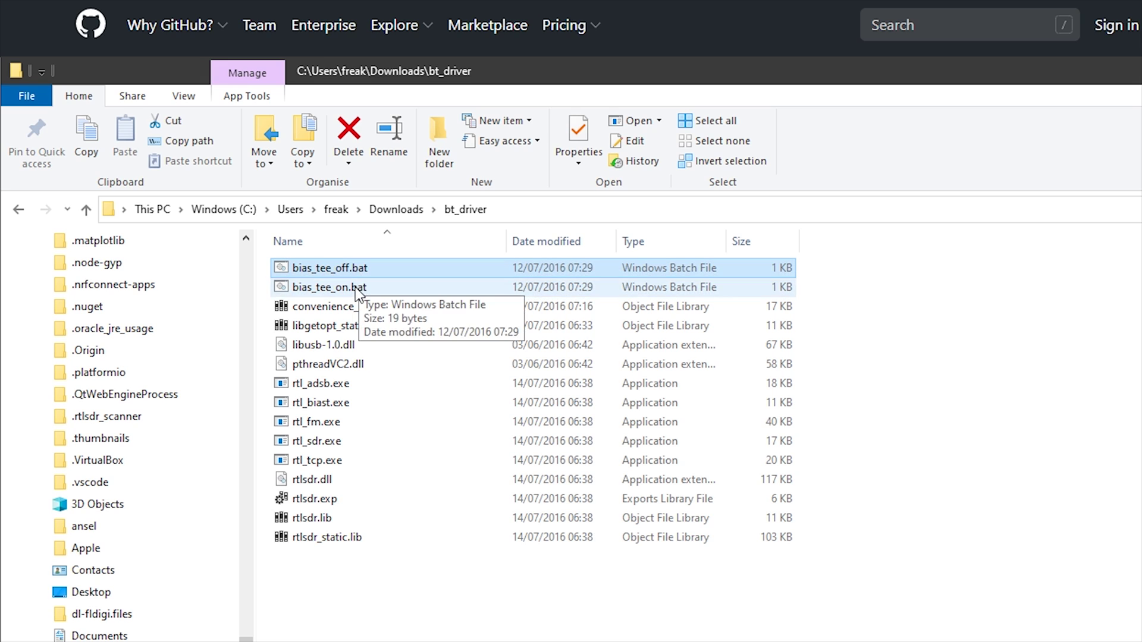
{"action": "left_click", "coordinate": [317, 290]}
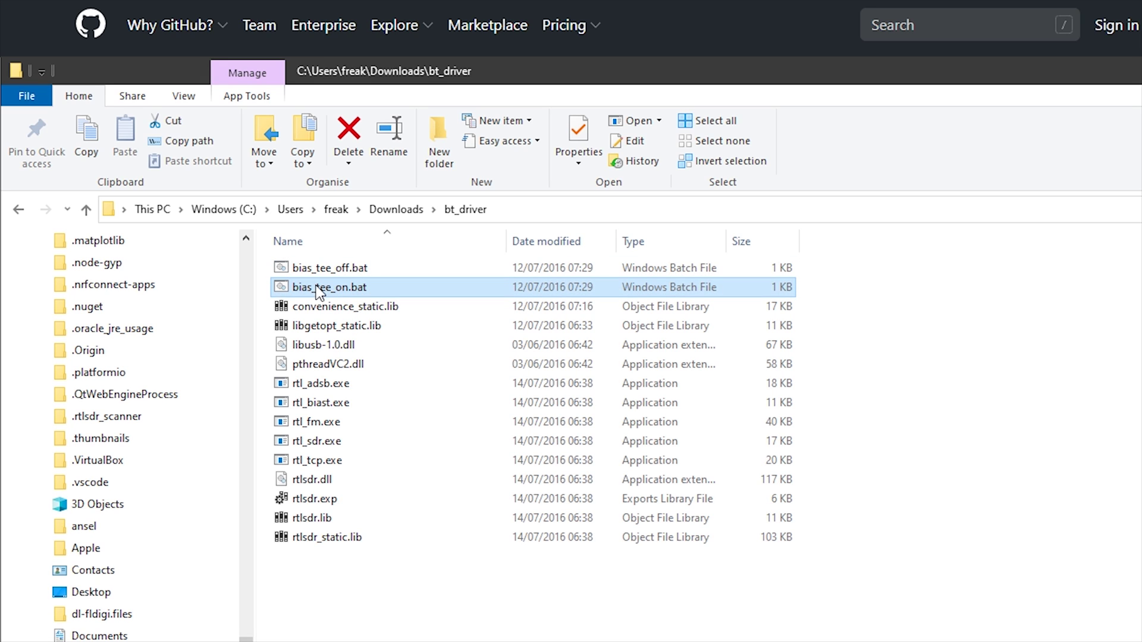
{"action": "double_click", "coordinate": [351, 290]}
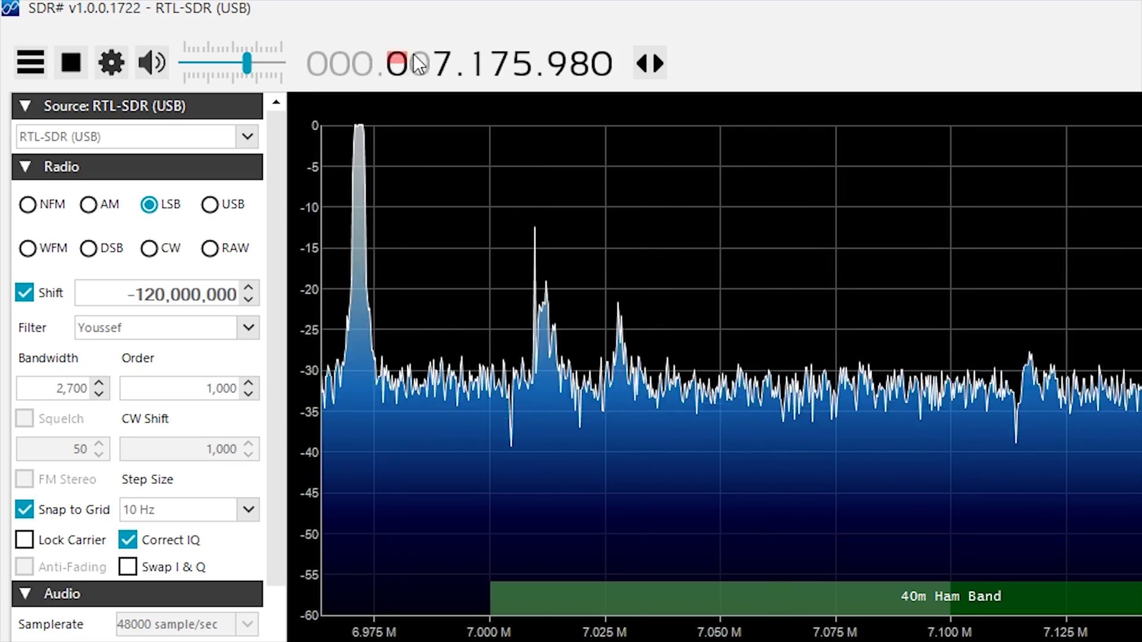
- Tune the RTL-SDR to 14.200 MHz in the 20m band
{"action": "scroll", "coordinate": [422, 58], "scroll_direction": "up", "scroll_amount": 1}
{"action": "scroll", "coordinate": [445, 60], "scroll_direction": "down", "scroll_amount": 2}
{"action": "scroll", "coordinate": [445, 60], "scroll_direction": "down", "scroll_amount": 1}
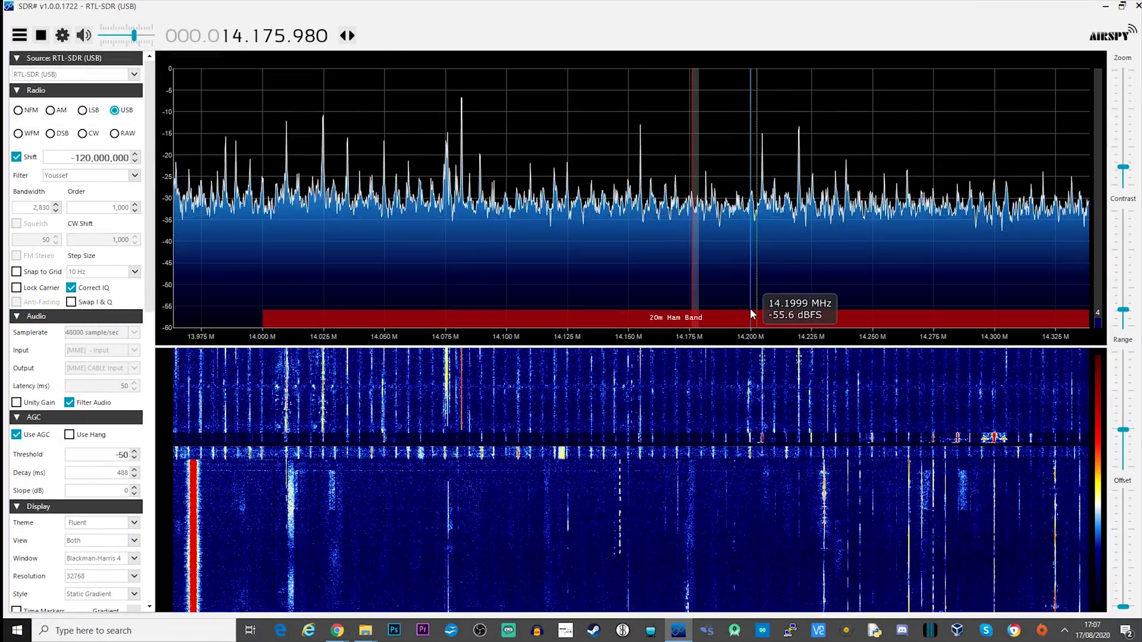
{"action": "left_click", "coordinate": [751, 314]}
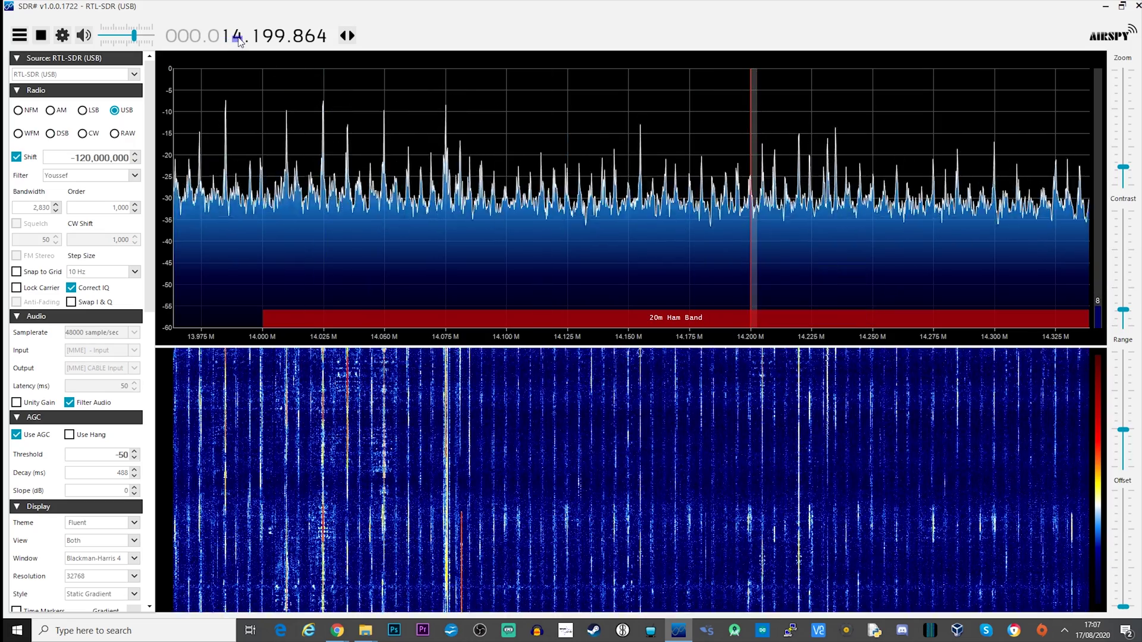
- Tune up to the signal near 28.419 MHz in the 10m band and fine-tune it in USB
{"action": "scroll", "coordinate": [238, 40], "scroll_direction": "down", "scroll_amount": 11}
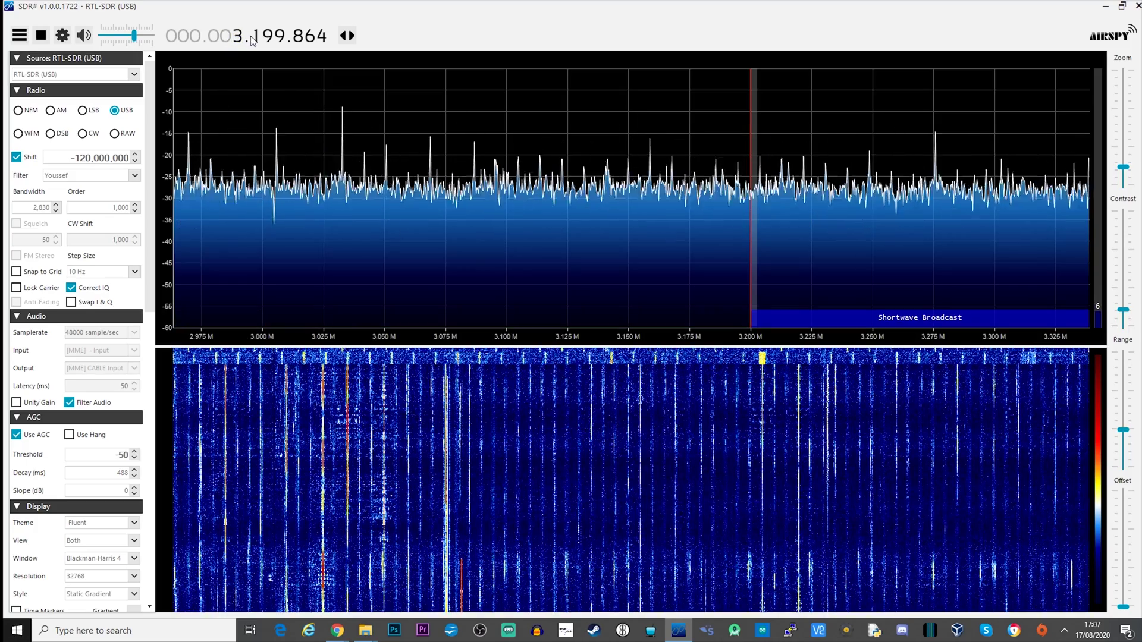
{"action": "scroll", "coordinate": [254, 39], "scroll_direction": "up", "scroll_amount": 3}
{"action": "scroll", "coordinate": [255, 39], "scroll_direction": "up", "scroll_amount": 2}
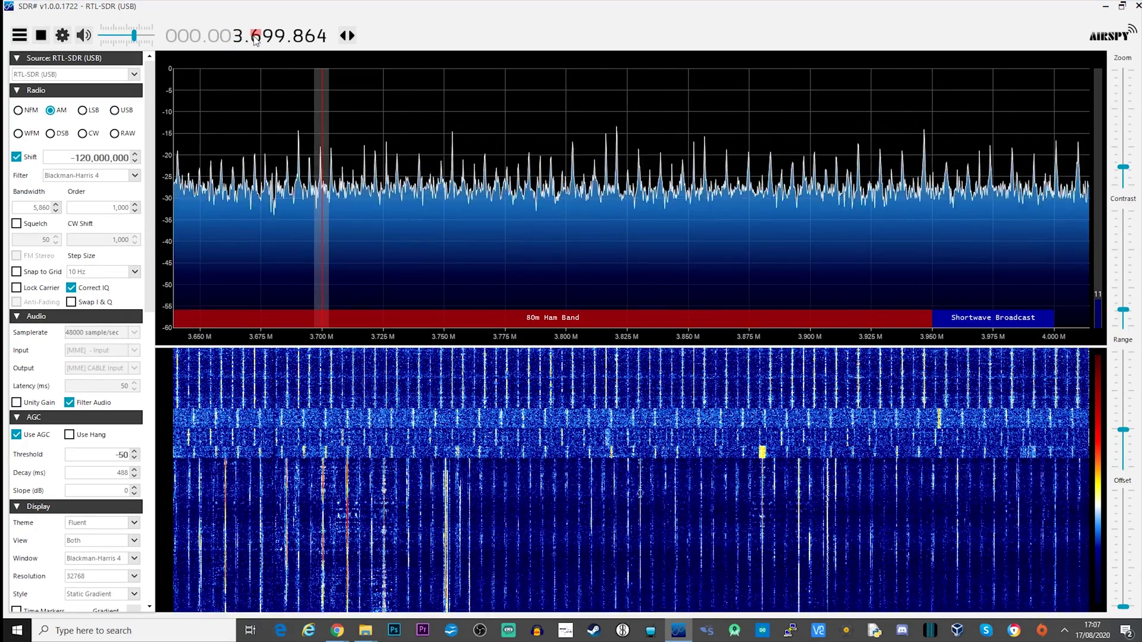
{"action": "scroll", "coordinate": [255, 39], "scroll_direction": "up", "scroll_amount": 1}
{"action": "scroll", "coordinate": [255, 39], "scroll_direction": "up", "scroll_amount": 3}
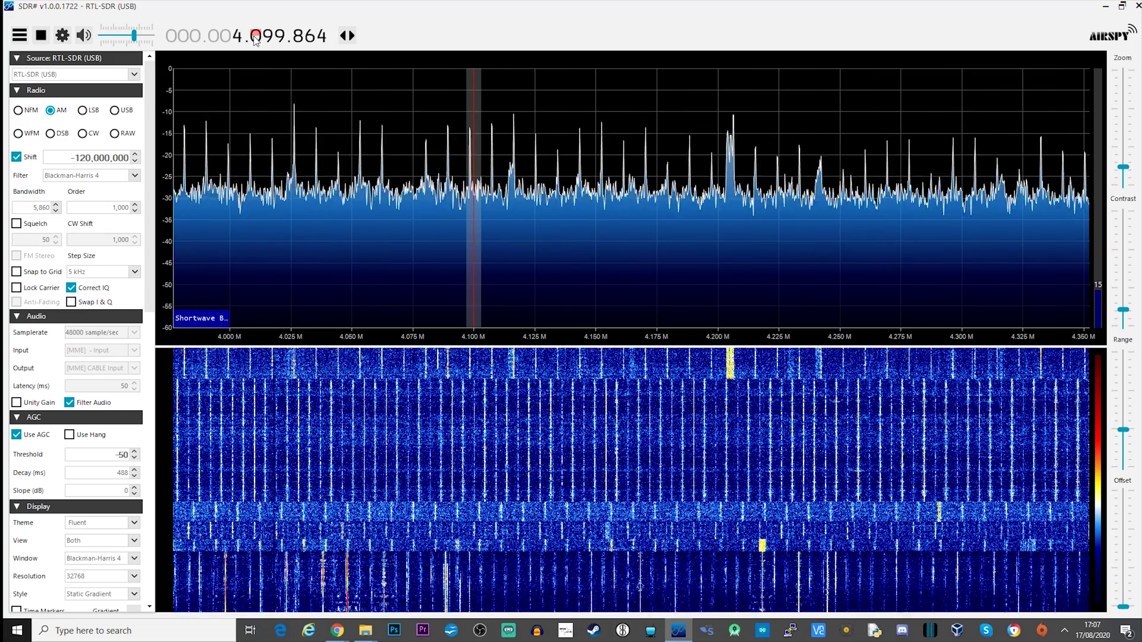
{"action": "scroll", "coordinate": [255, 39], "scroll_direction": "down", "scroll_amount": 2}
{"action": "scroll", "coordinate": [230, 41], "scroll_direction": "up", "scroll_amount": 3}
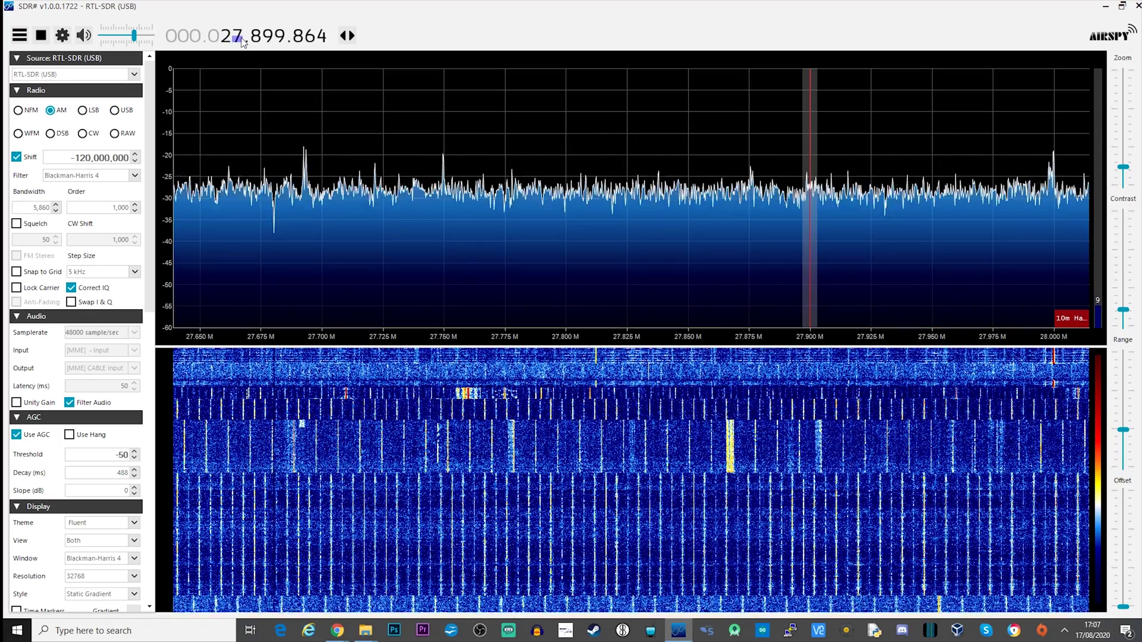
{"action": "scroll", "coordinate": [242, 41], "scroll_direction": "up", "scroll_amount": 1}
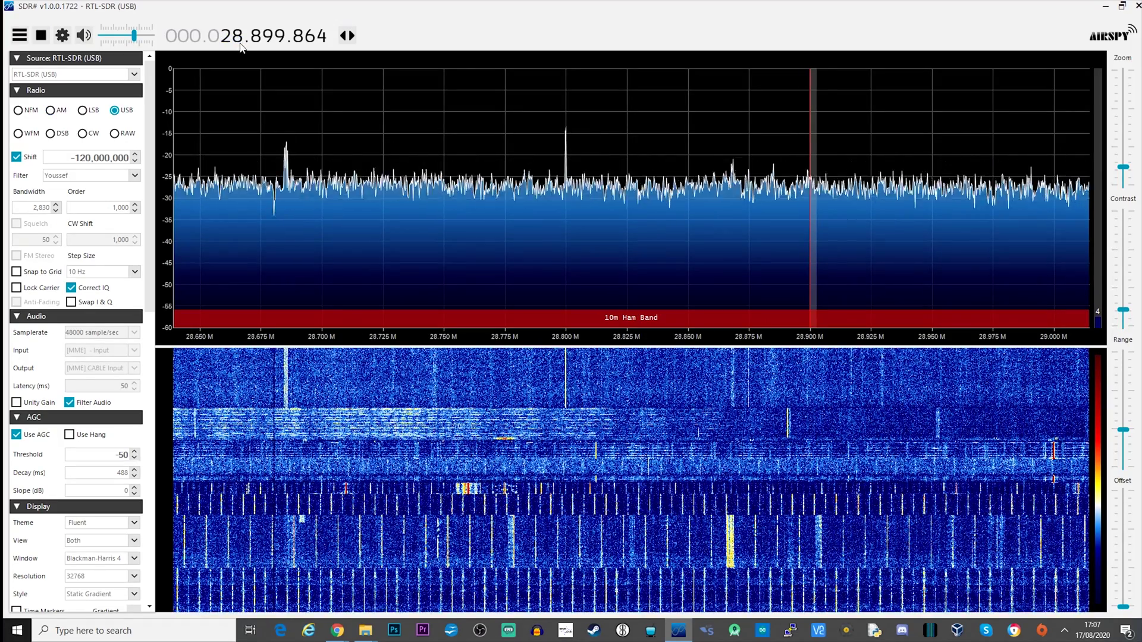
{"action": "scroll", "coordinate": [257, 41], "scroll_direction": "down", "scroll_amount": 3}
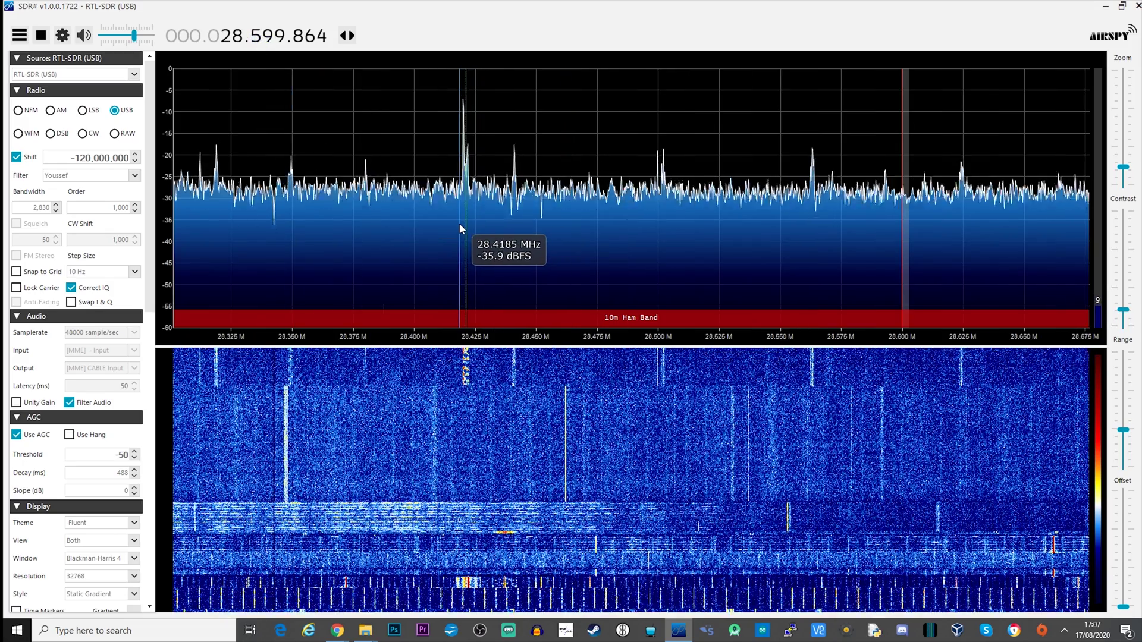
{"action": "left_click", "coordinate": [461, 227]}
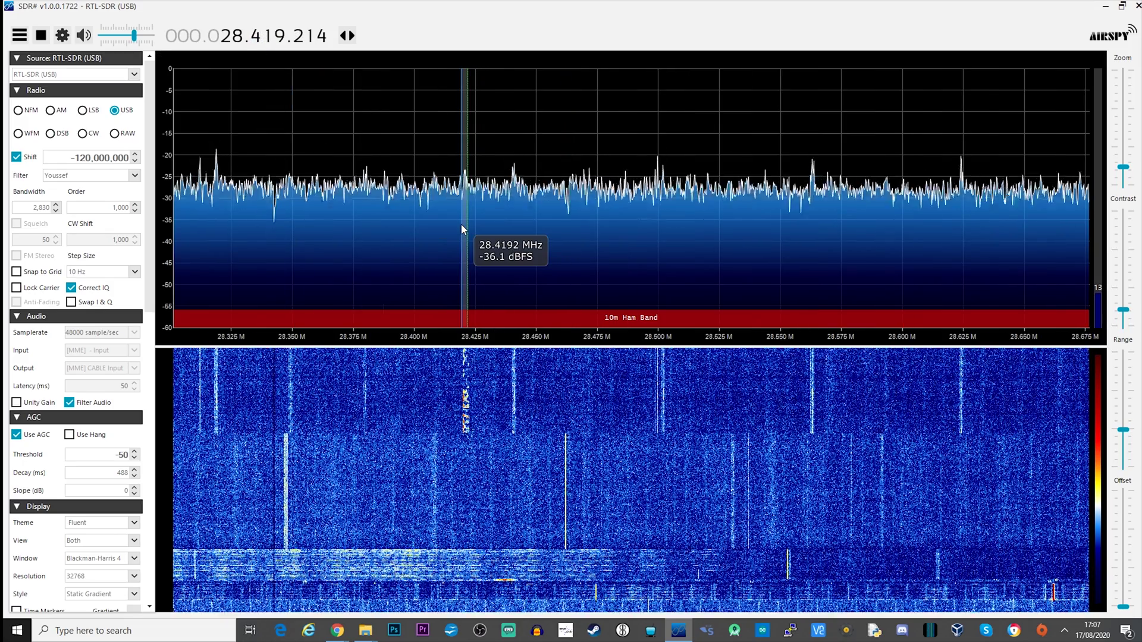
{"action": "scroll", "coordinate": [462, 227], "scroll_direction": "up", "scroll_amount": 1}
{"action": "scroll", "coordinate": [462, 226], "scroll_direction": "up", "scroll_amount": 5}
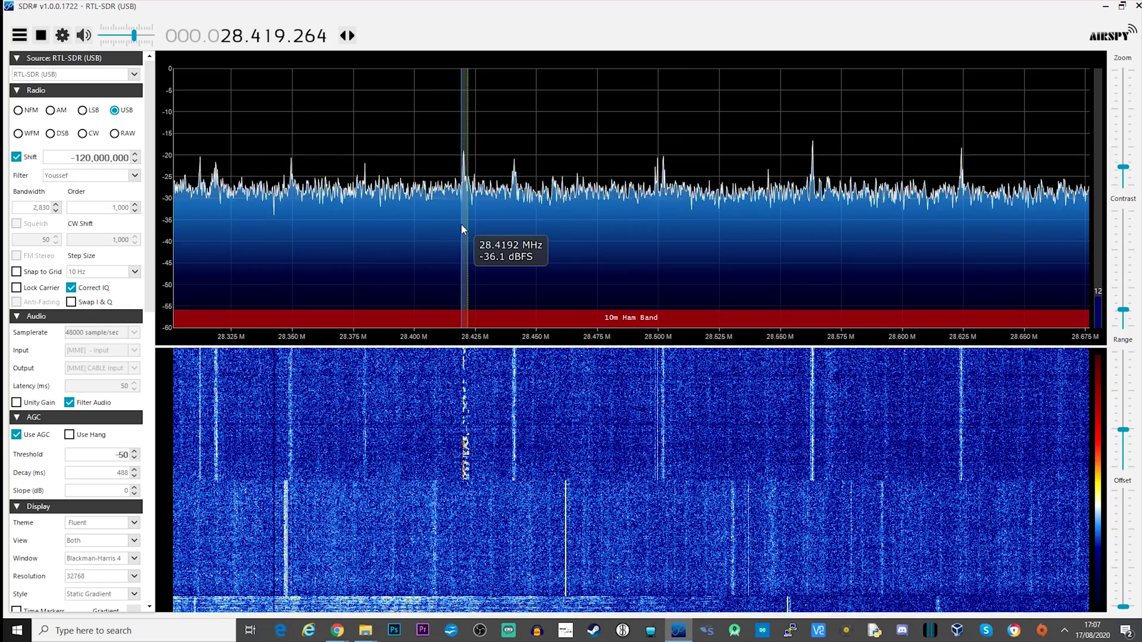
{"action": "scroll", "coordinate": [461, 226], "scroll_direction": "up", "scroll_amount": 4}
{"action": "scroll", "coordinate": [461, 227], "scroll_direction": "up", "scroll_amount": 7}
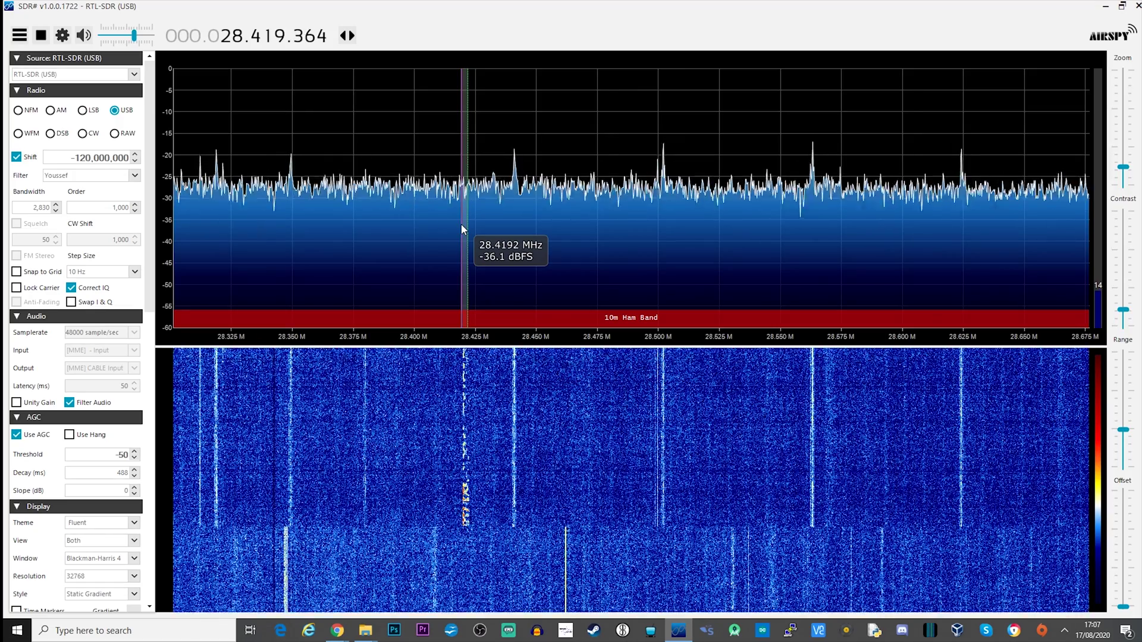
{"action": "scroll", "coordinate": [463, 228], "scroll_direction": "up", "scroll_amount": 2}
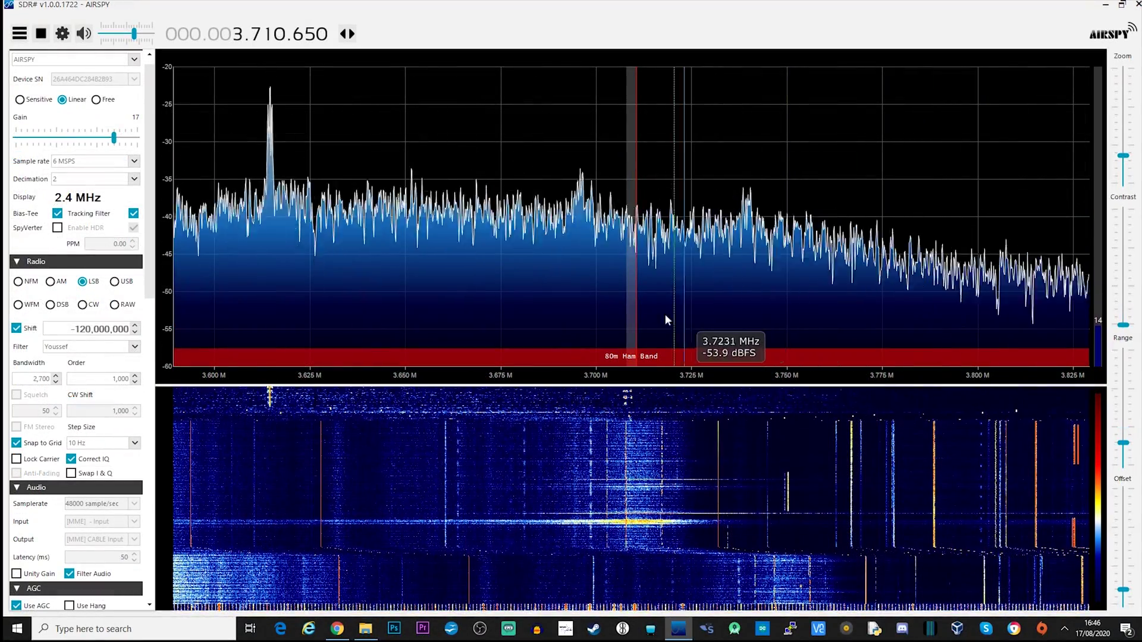
- Tune through signals at 3.7096, 7.1697 and 14.2146 MHz, ending on 26.825 MHz in NFM
{"action": "left_click_drag", "start_coordinate": [633, 312], "coordinate": [626, 311]}
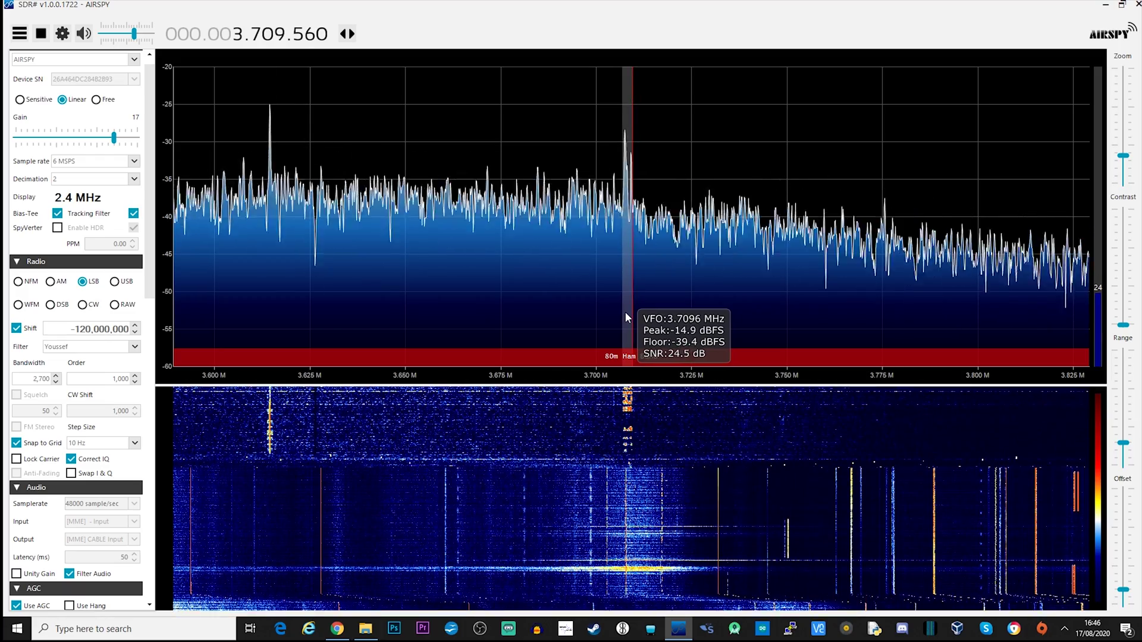
{"action": "scroll", "coordinate": [626, 313], "scroll_direction": "up", "scroll_amount": 2}
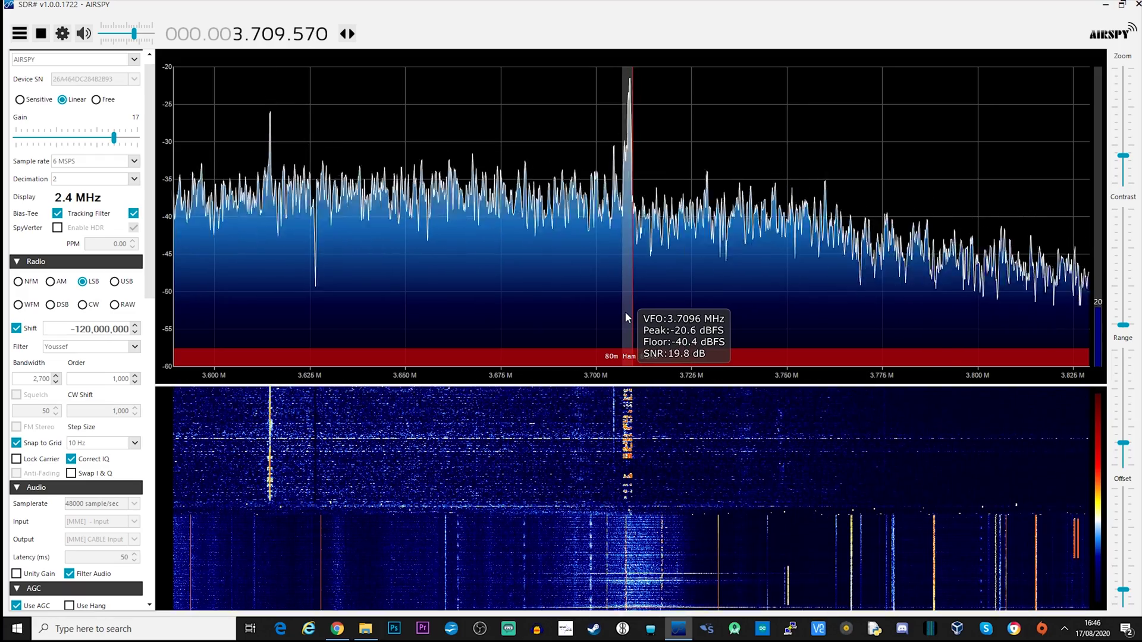
{"action": "scroll", "coordinate": [626, 311], "scroll_direction": "up", "scroll_amount": 5}
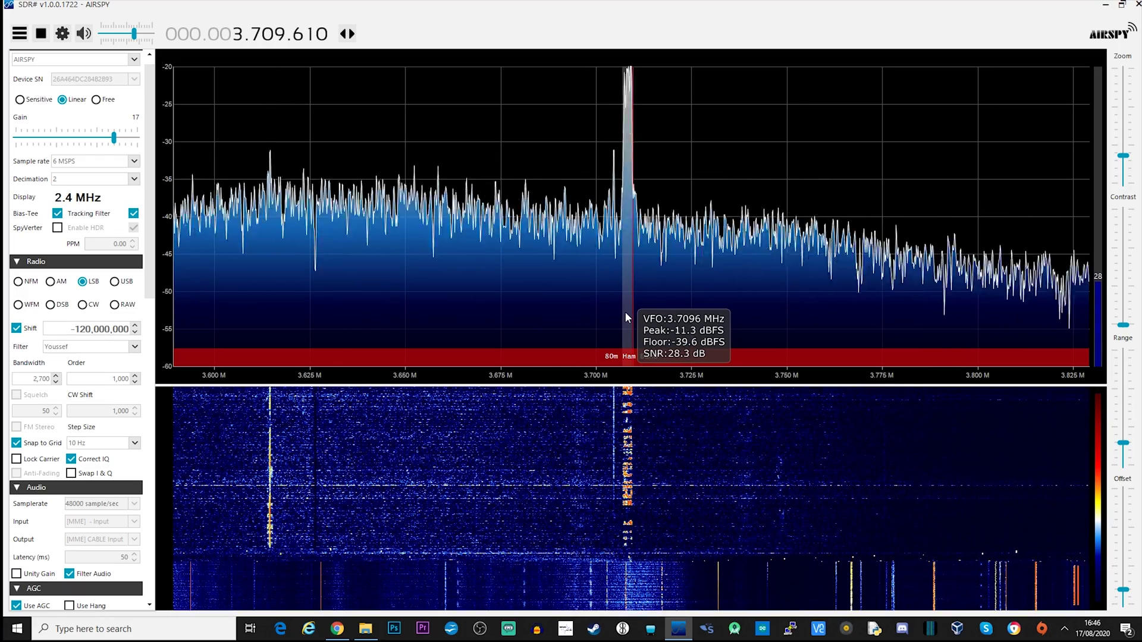
{"action": "scroll", "coordinate": [626, 312], "scroll_direction": "up", "scroll_amount": 2}
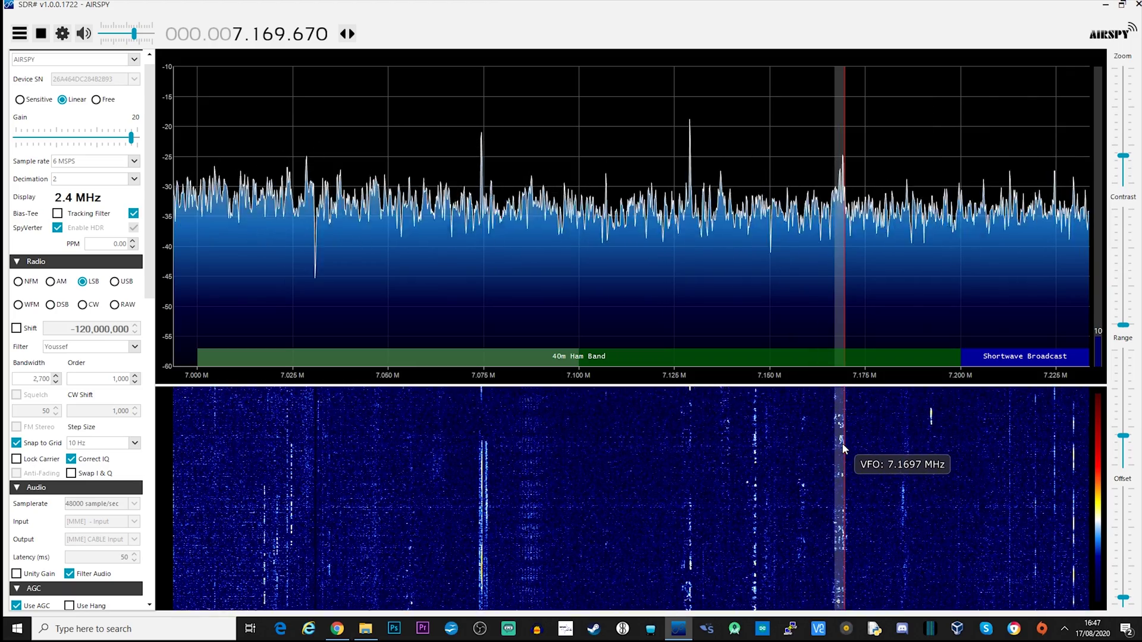
{"action": "scroll", "coordinate": [842, 444], "scroll_direction": "down", "scroll_amount": 2}
{"action": "scroll", "coordinate": [842, 444], "scroll_direction": "up", "scroll_amount": 2}
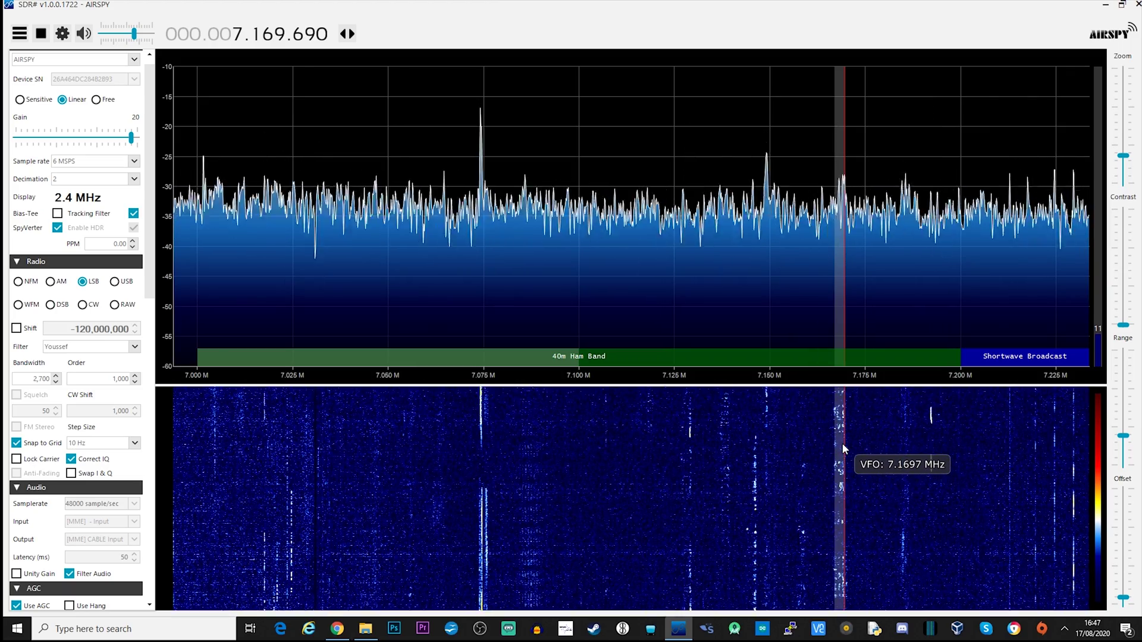
{"action": "scroll", "coordinate": [842, 443], "scroll_direction": "up", "scroll_amount": 1}
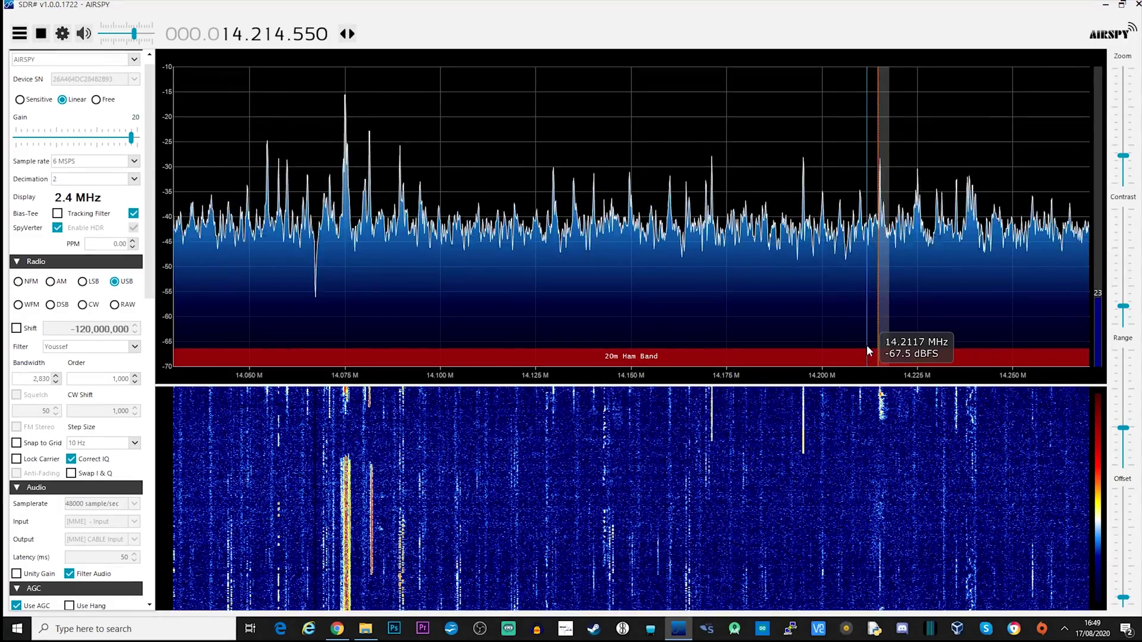
{"action": "scroll", "coordinate": [873, 405], "scroll_direction": "up", "scroll_amount": 2}
{"action": "scroll", "coordinate": [874, 406], "scroll_direction": "up", "scroll_amount": 3}
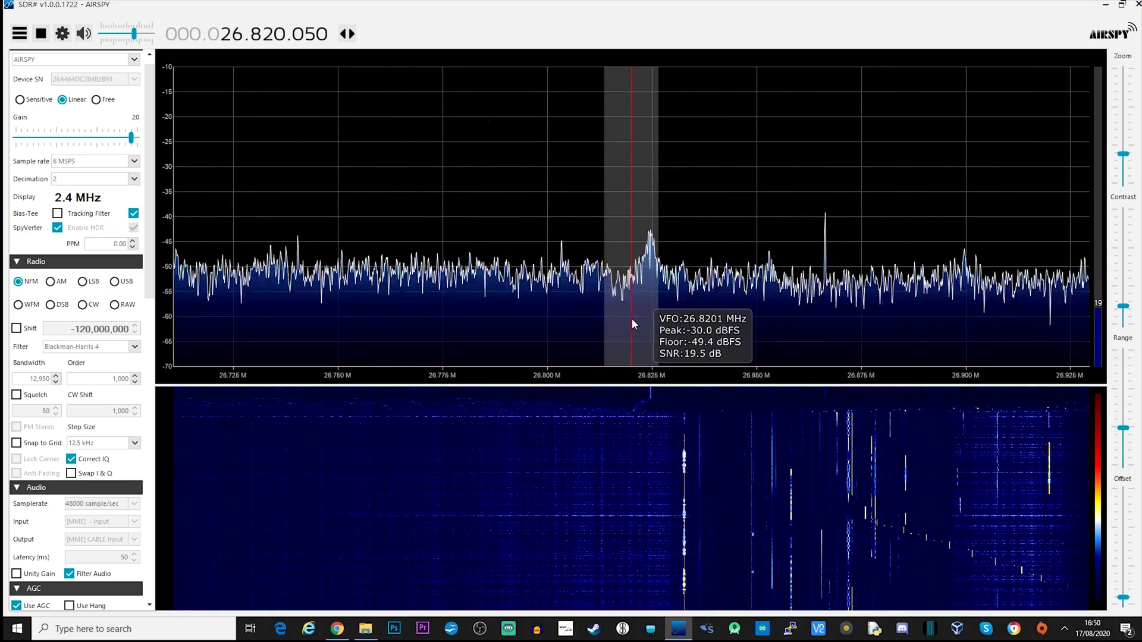
{"action": "left_click_drag", "start_coordinate": [632, 322], "coordinate": [645, 321]}
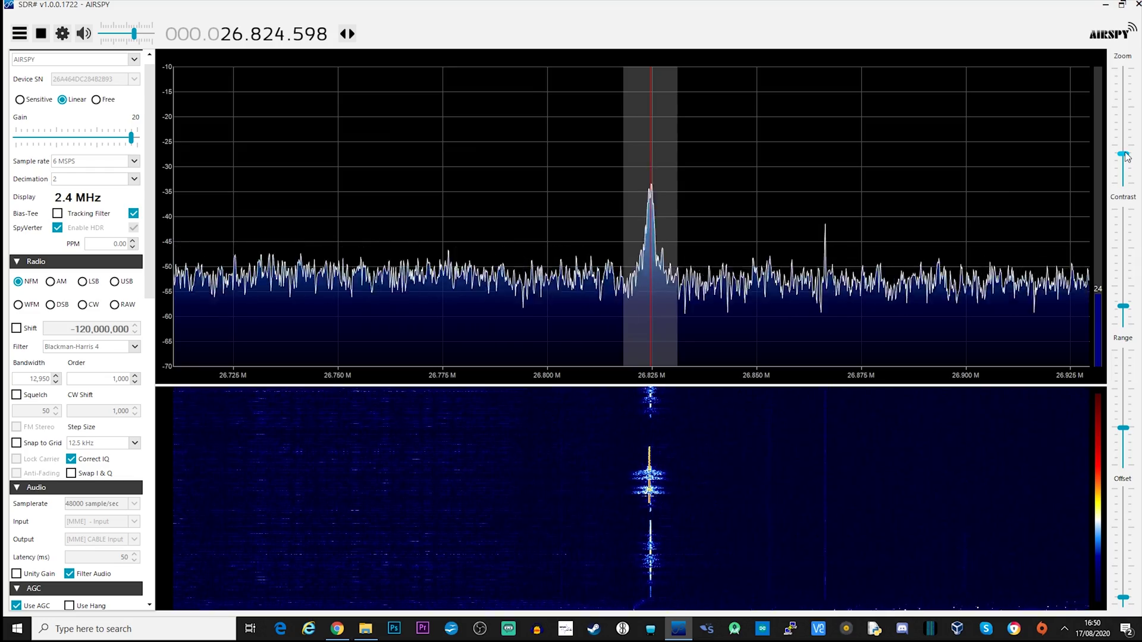
- Widen the spectrum zoom to show the CB band
{"action": "scroll", "coordinate": [1125, 155], "scroll_direction": "up", "scroll_amount": 1}
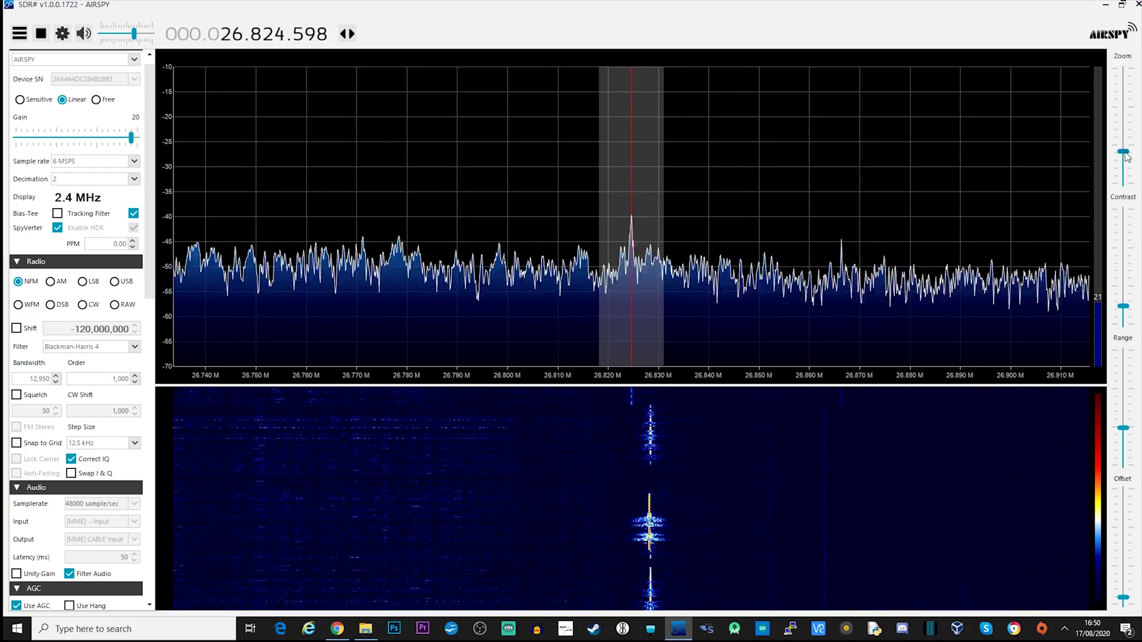
{"action": "left_click_drag", "start_coordinate": [1125, 156], "coordinate": [1130, 176]}
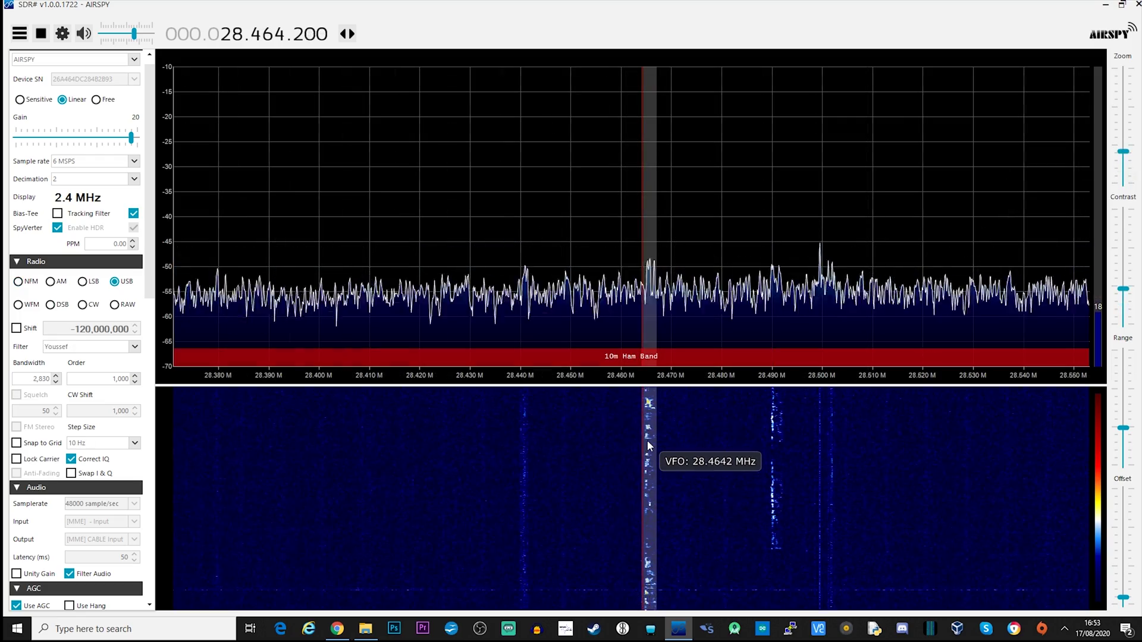
{"action": "scroll", "coordinate": [647, 443], "scroll_direction": "up", "scroll_amount": 6}
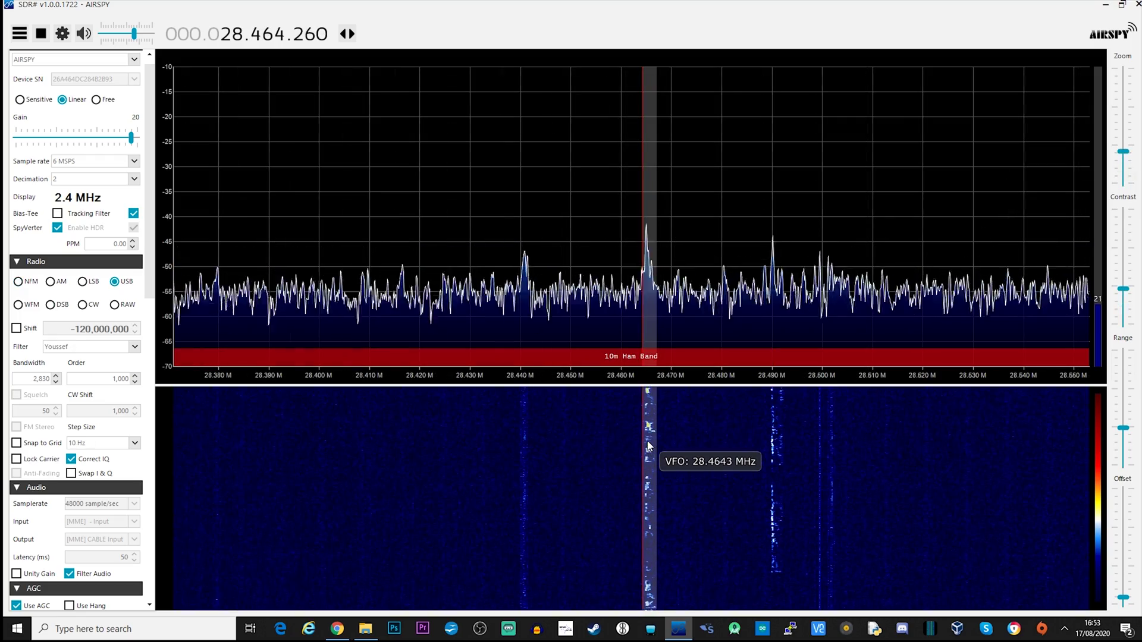
{"action": "scroll", "coordinate": [648, 446], "scroll_direction": "up", "scroll_amount": 16}
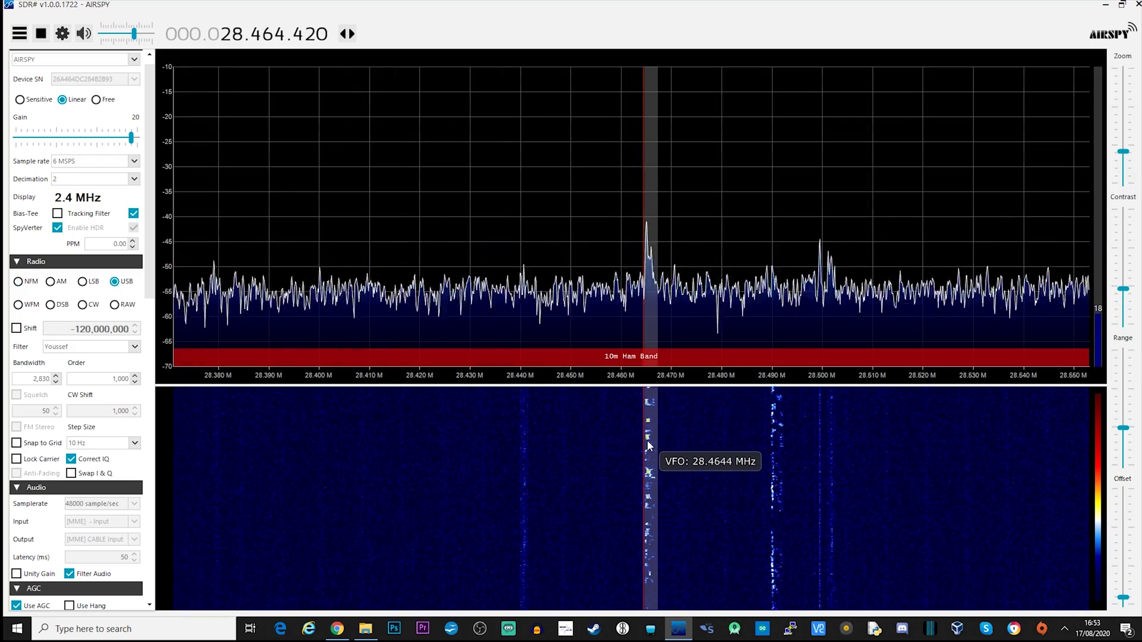
{"action": "scroll", "coordinate": [648, 446], "scroll_direction": "up", "scroll_amount": 8}
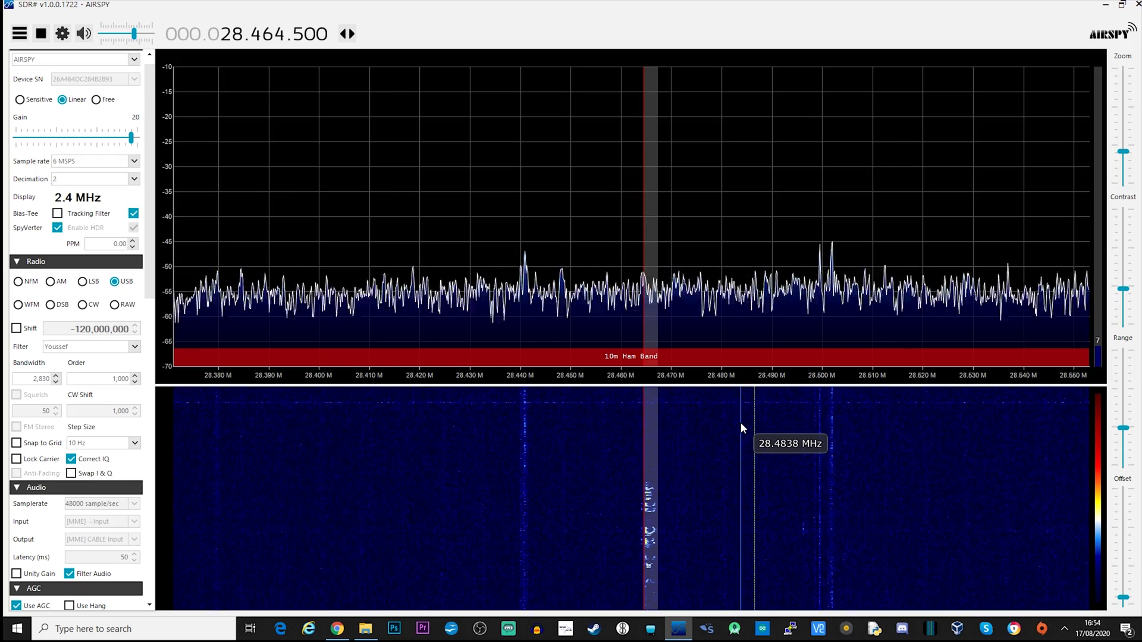
- Survey the 10m band at a 0.5 MHz span and tune to 28.2028 MHz in USB
{"action": "scroll", "coordinate": [739, 422], "scroll_direction": "down", "scroll_amount": 2}
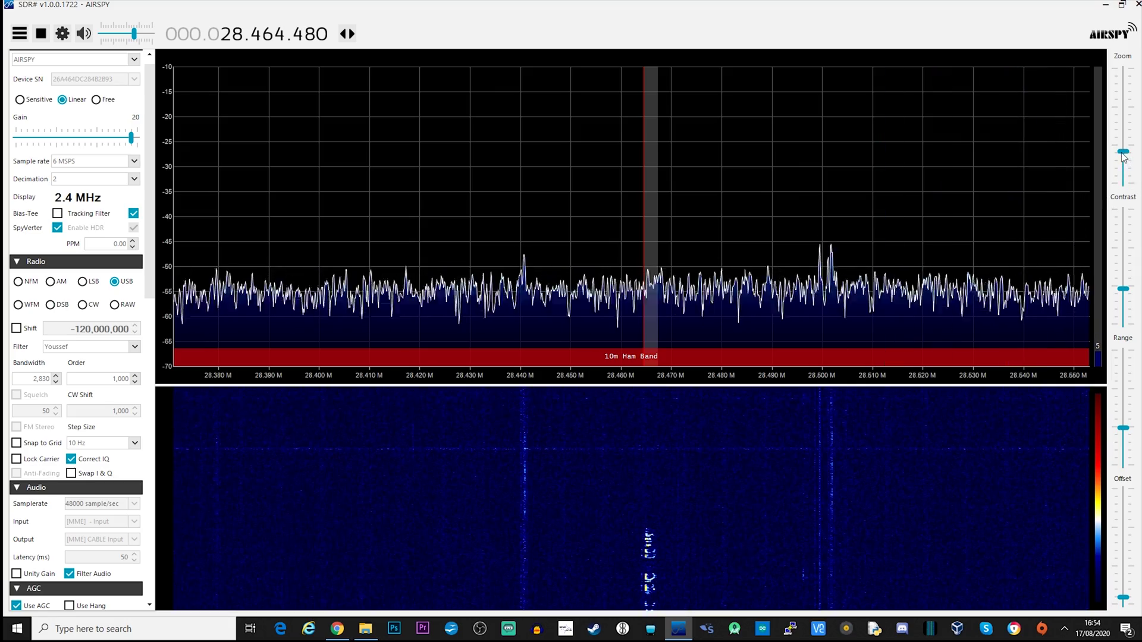
{"action": "mouse_move", "coordinate": [1123, 156]}
{"action": "left_mouse_down"}
{"action": "mouse_move", "coordinate": [1123, 177]}
{"action": "mouse_move", "coordinate": [1123, 165]}
{"action": "left_mouse_up"}
{"action": "left_click_drag", "start_coordinate": [660, 343], "coordinate": [874, 374]}
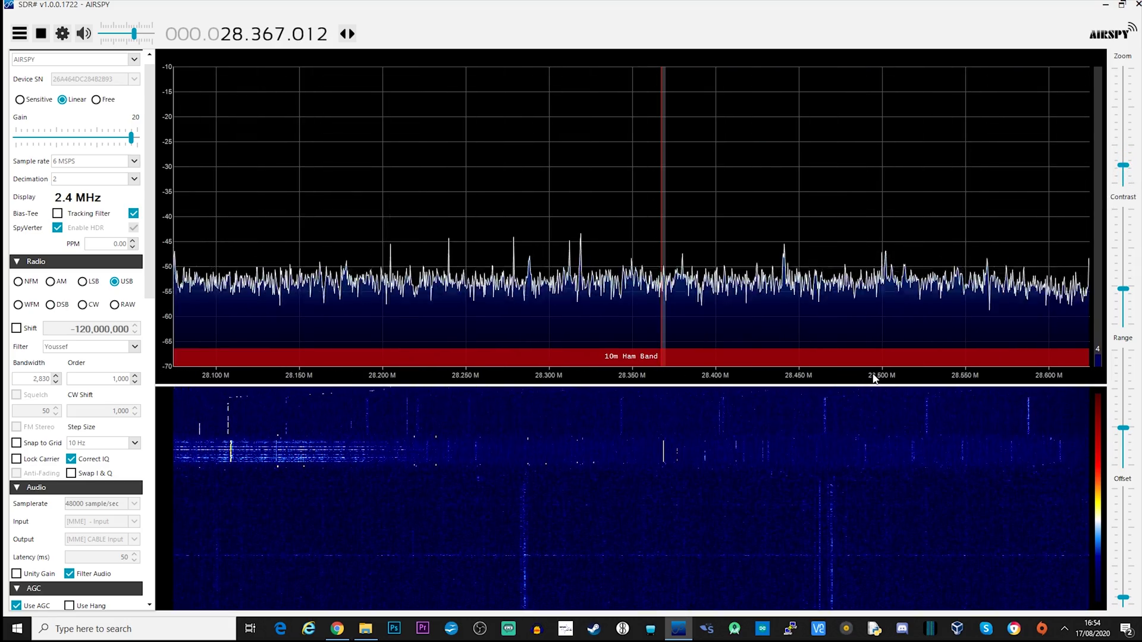
{"action": "left_click", "coordinate": [388, 290]}
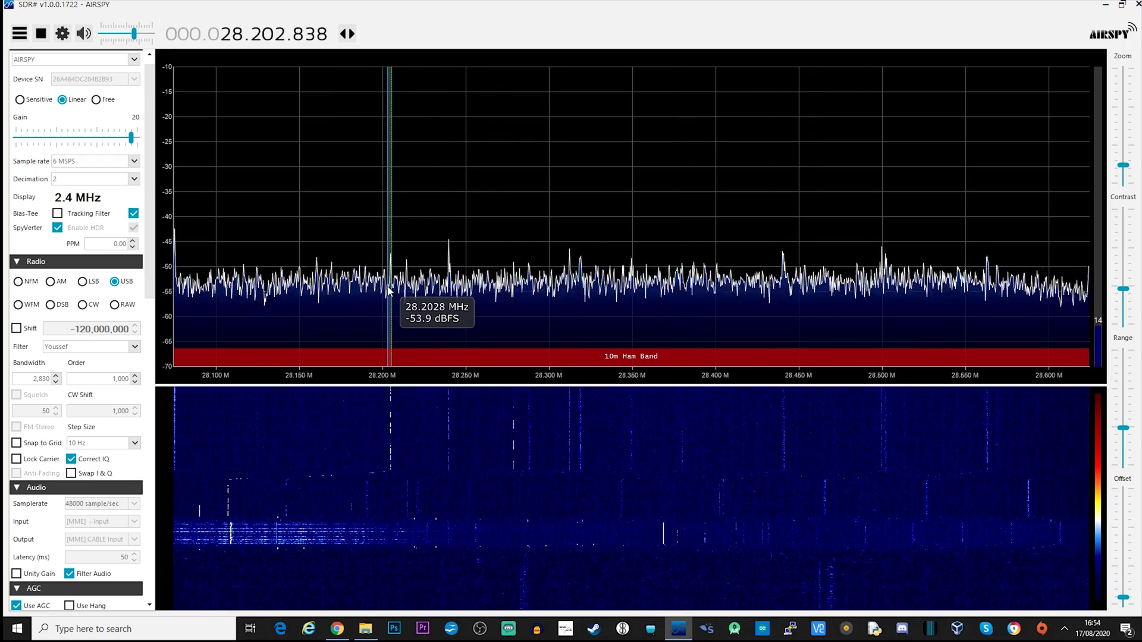